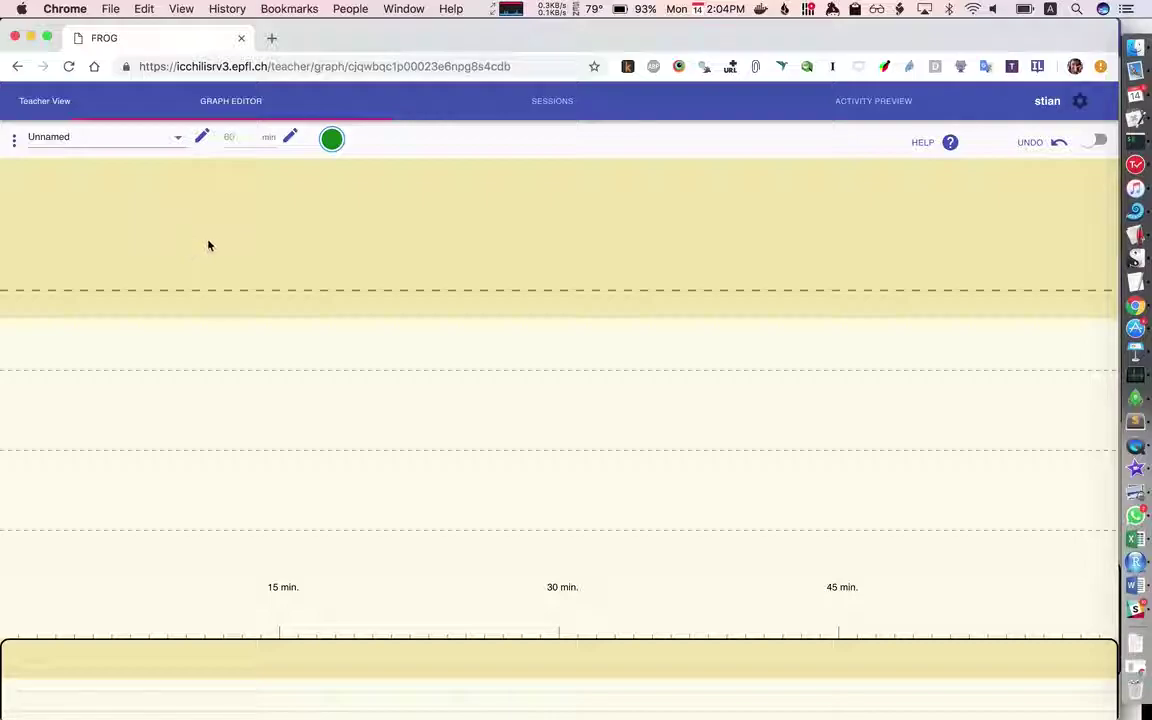
- Review the graph editor help on adding activities, inserting operators and making connections
left_click(947, 142)
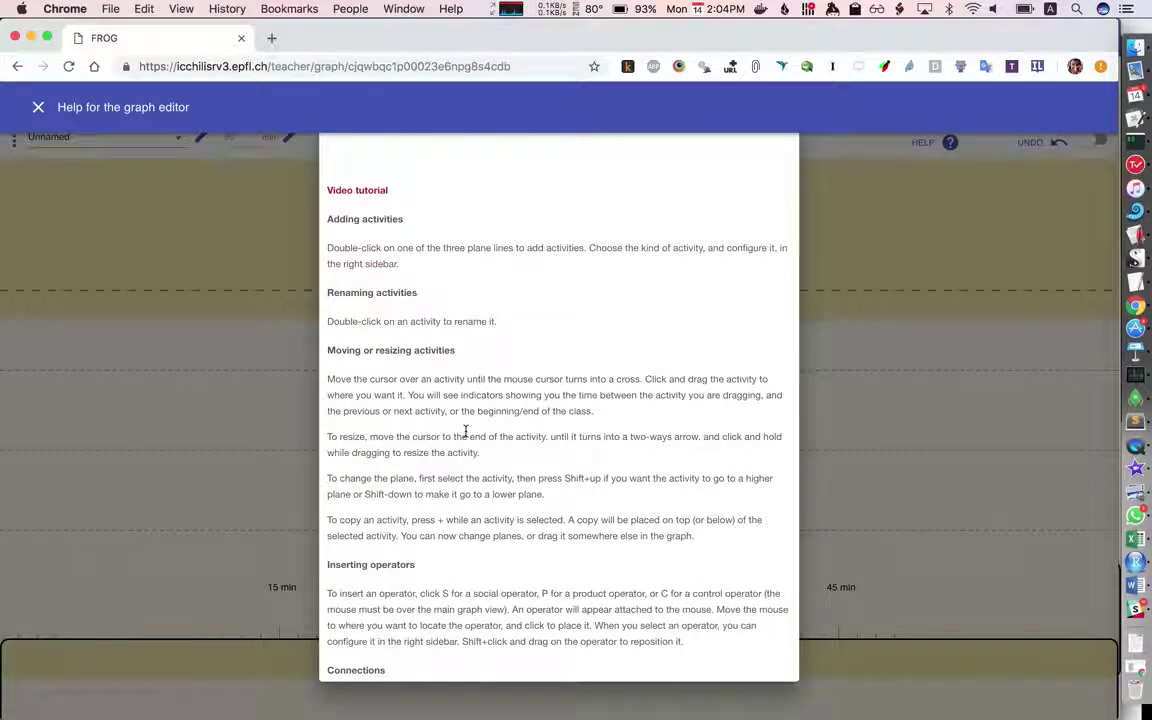
scroll(465, 440, "down", 5)
scroll(400, 260, "up", 3)
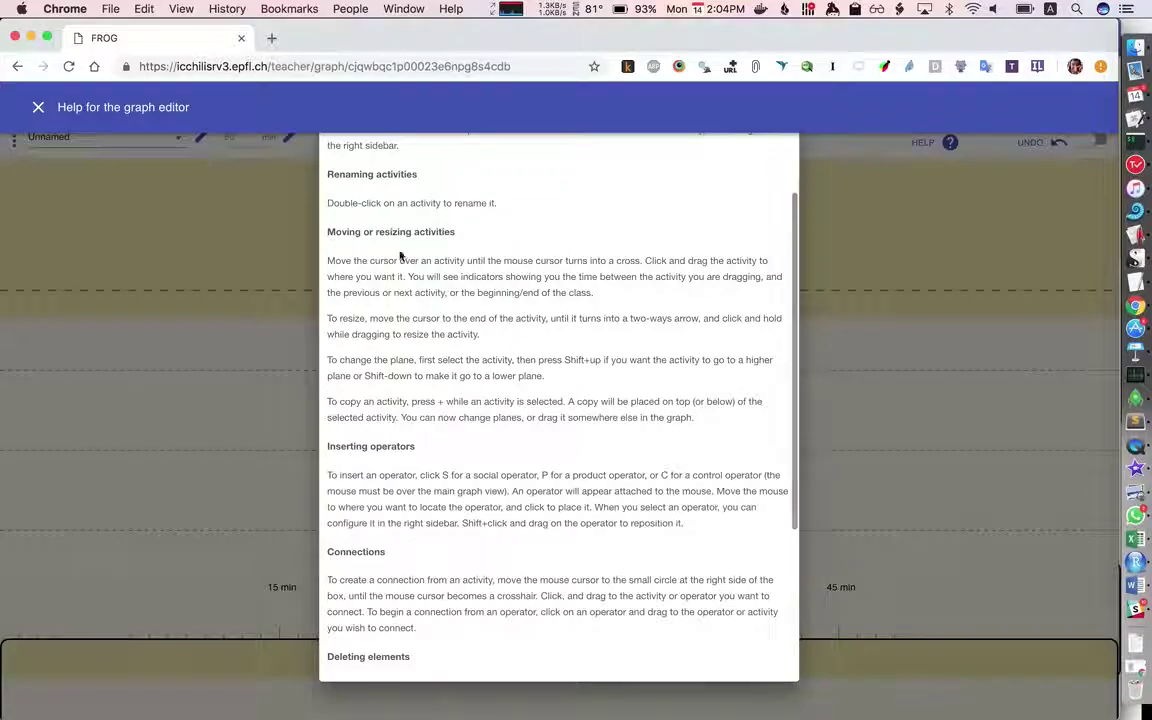
left_click(234, 396)
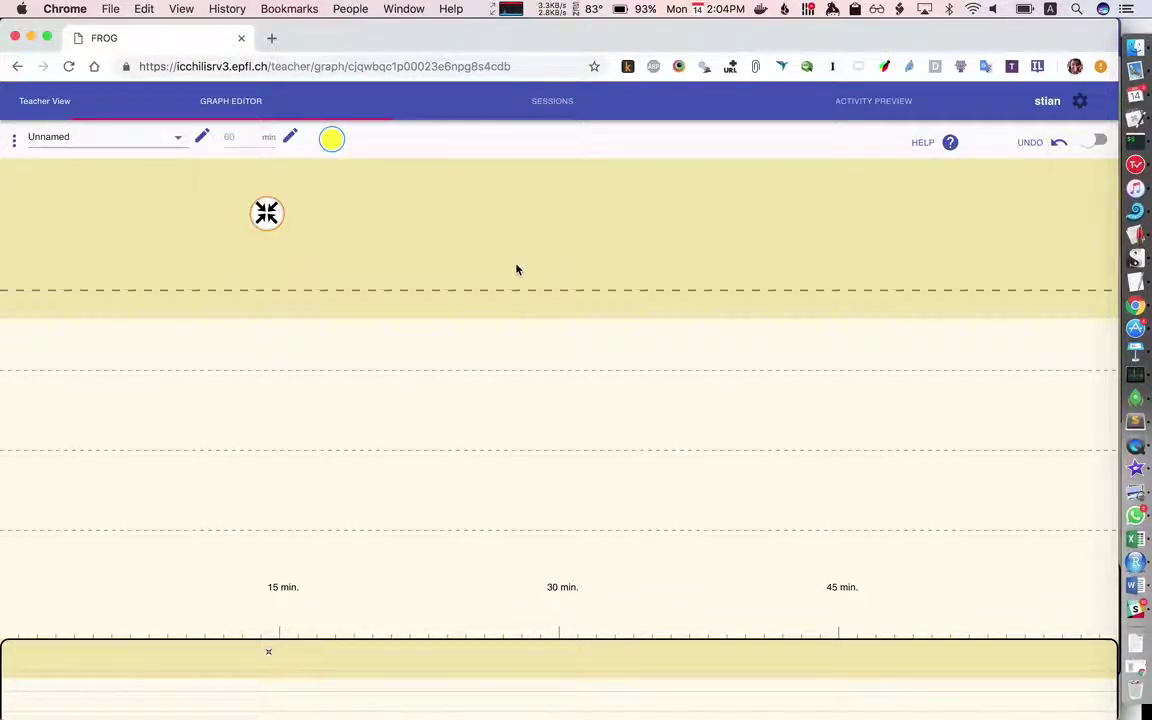
- Show the configuration sidebar and set the new product operator's type to Get ideas from Hypothesis
left_click(1099, 143)
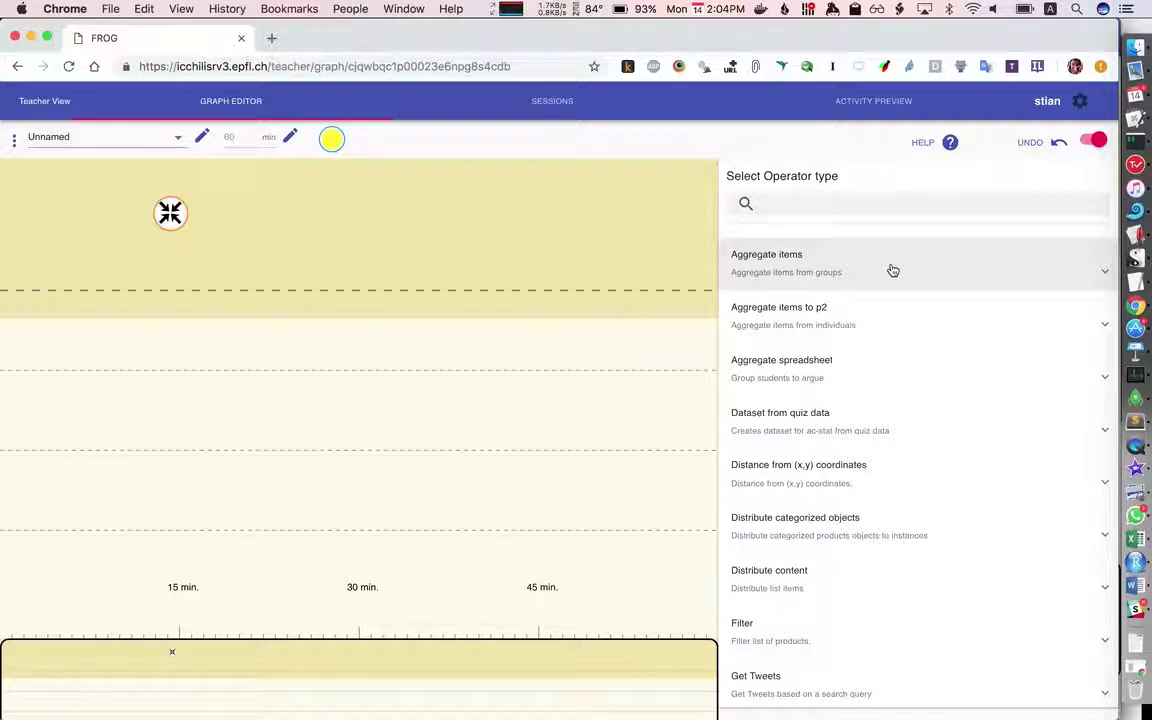
scroll(893, 270, "down", 5)
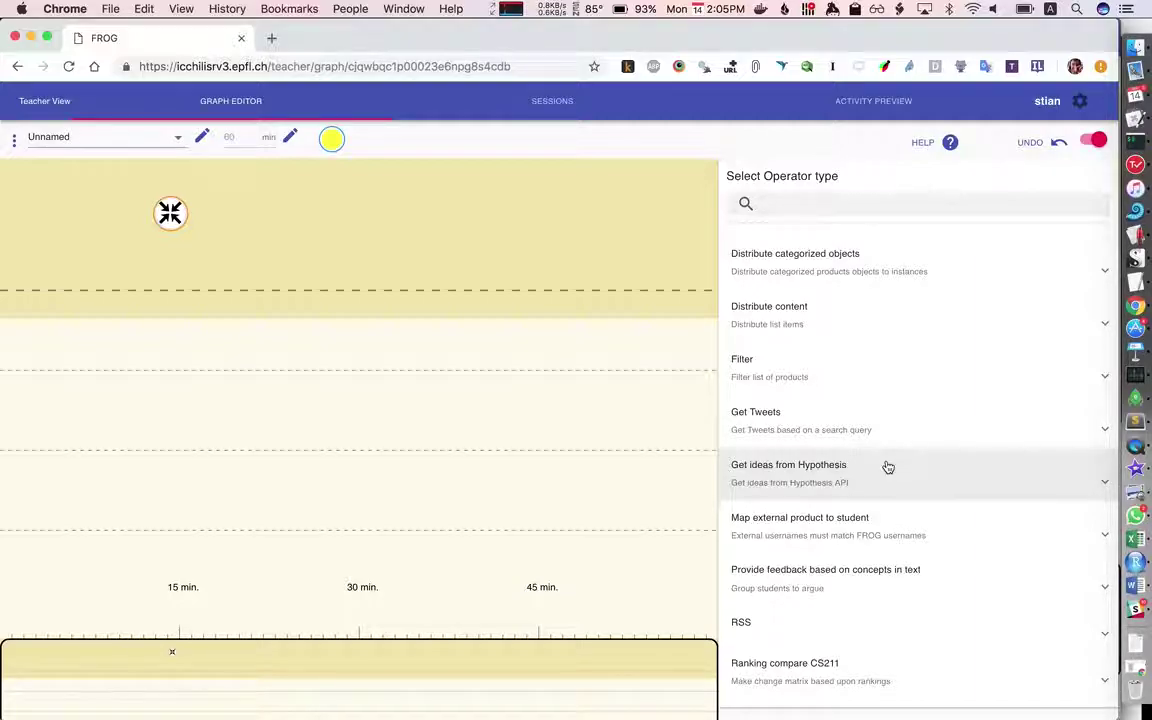
left_click(811, 480)
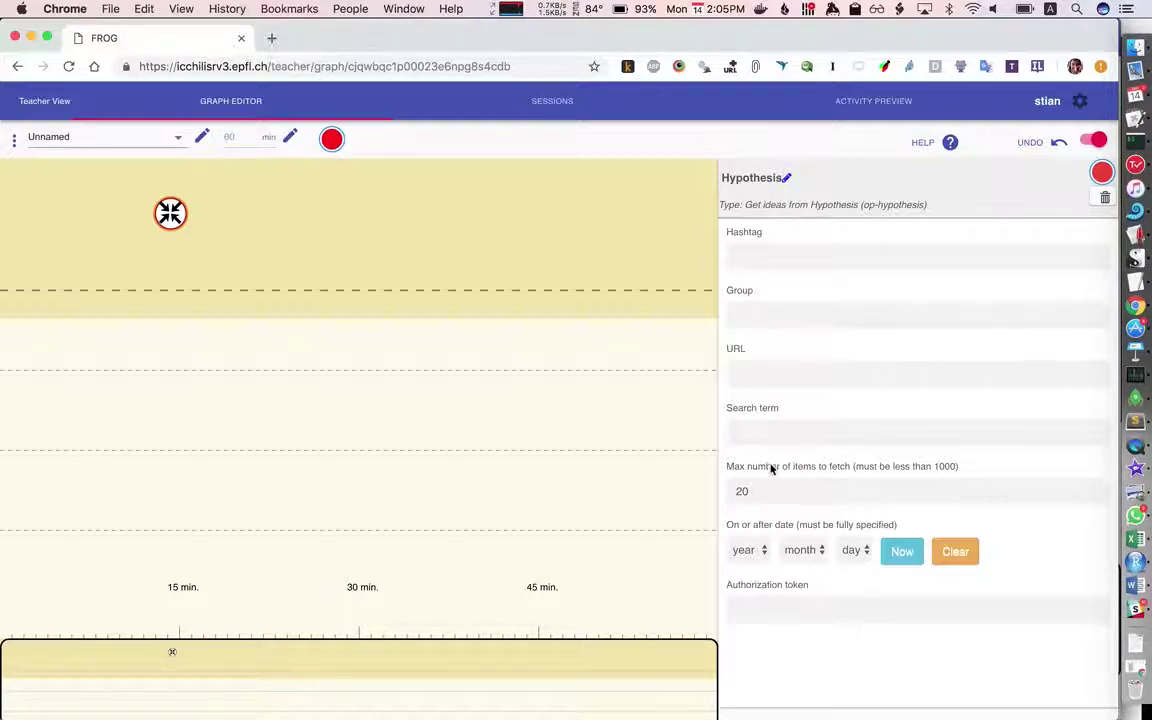
- Set the Hypothesis operator's search term to Switzerland
left_click(760, 607)
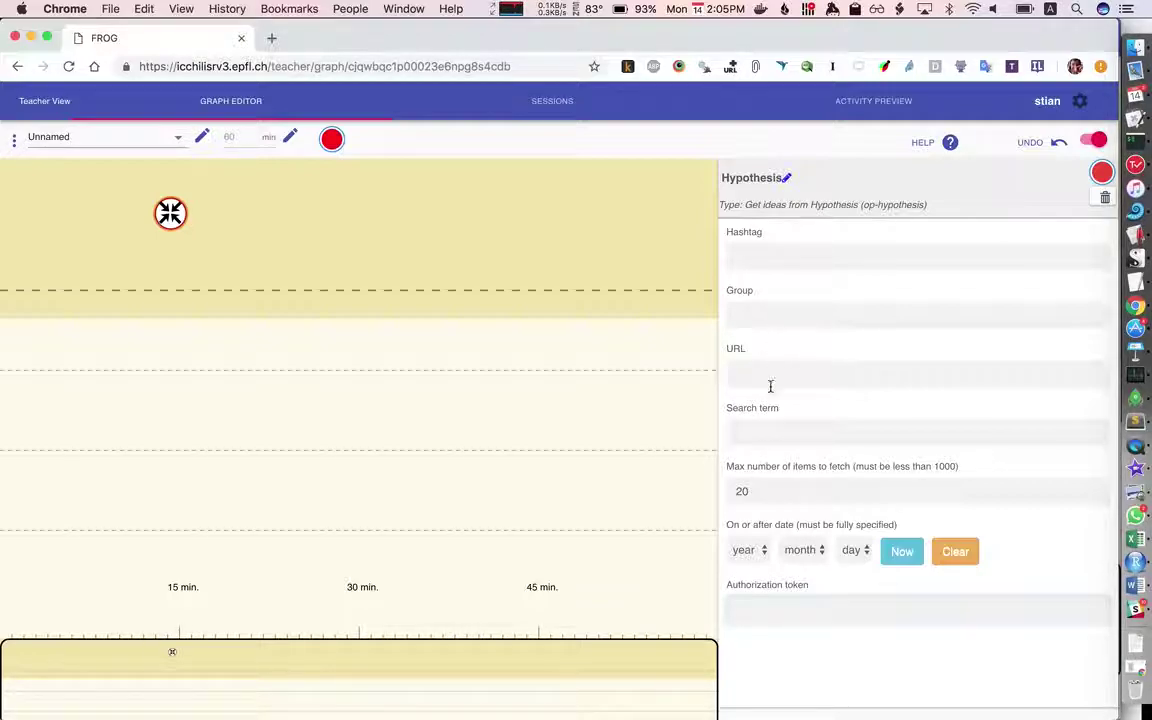
left_click(766, 430)
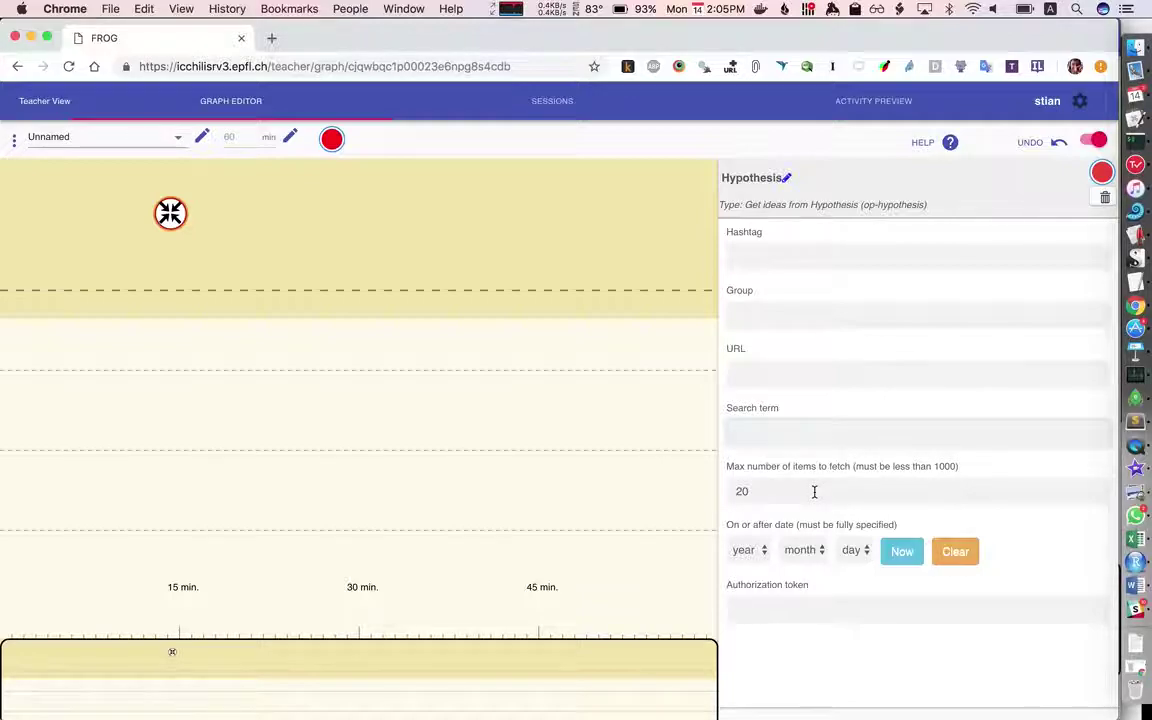
type("Switzerland")
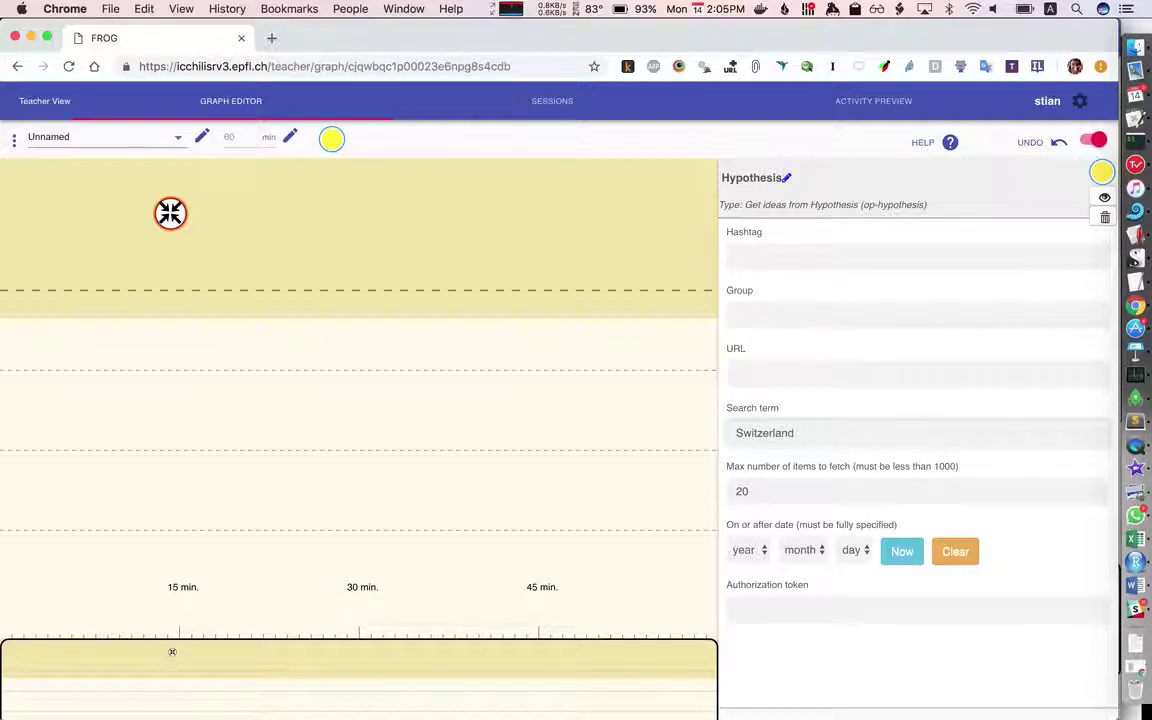
- Preview the annotations that the Hypothesis operator fetches and look through them
left_click(1104, 201)
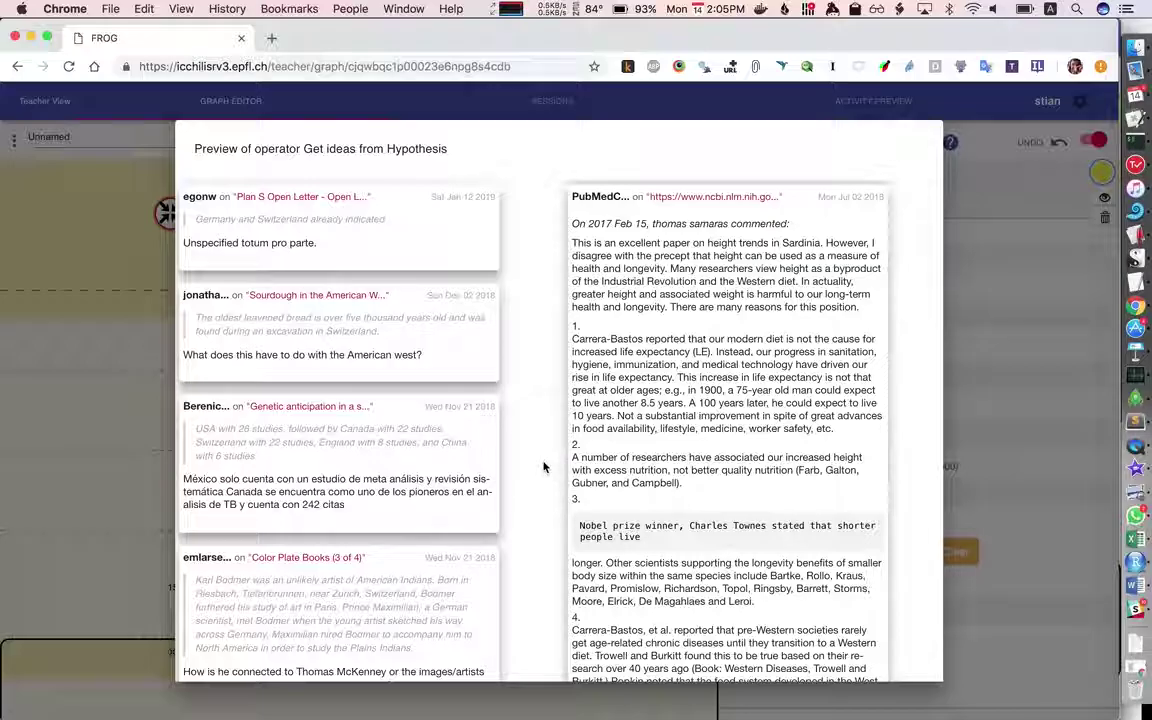
scroll(544, 467, "down", 1)
scroll(544, 467, "down", 10)
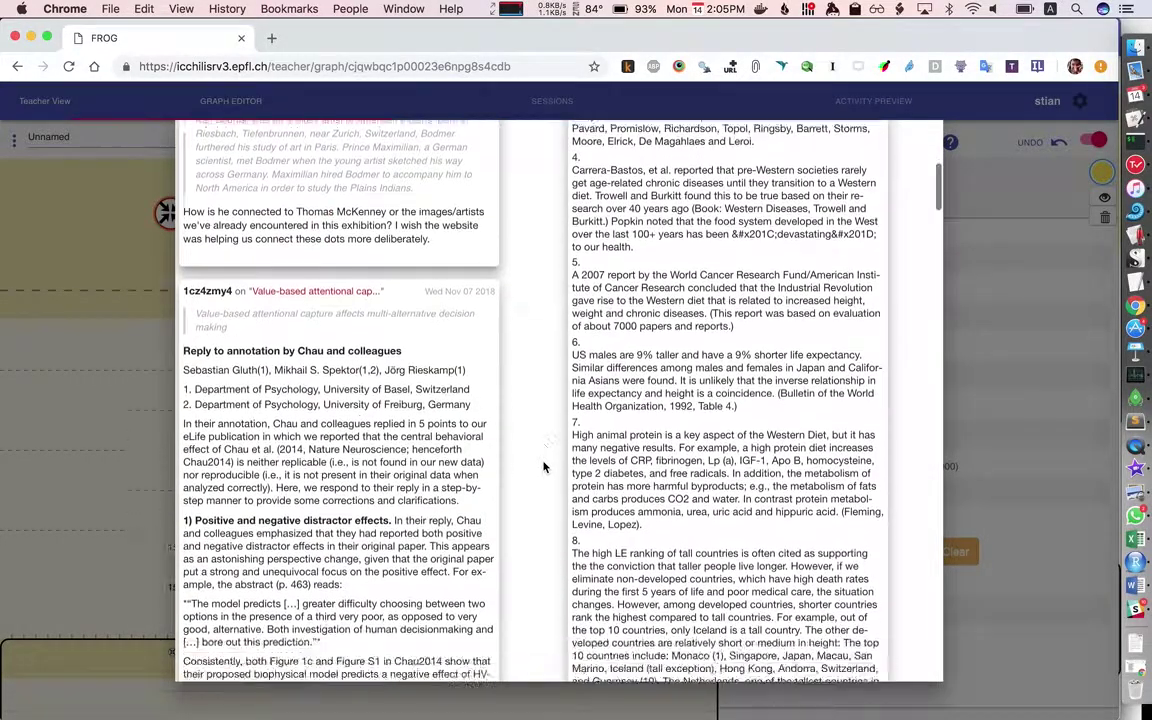
scroll(544, 467, "down", 10)
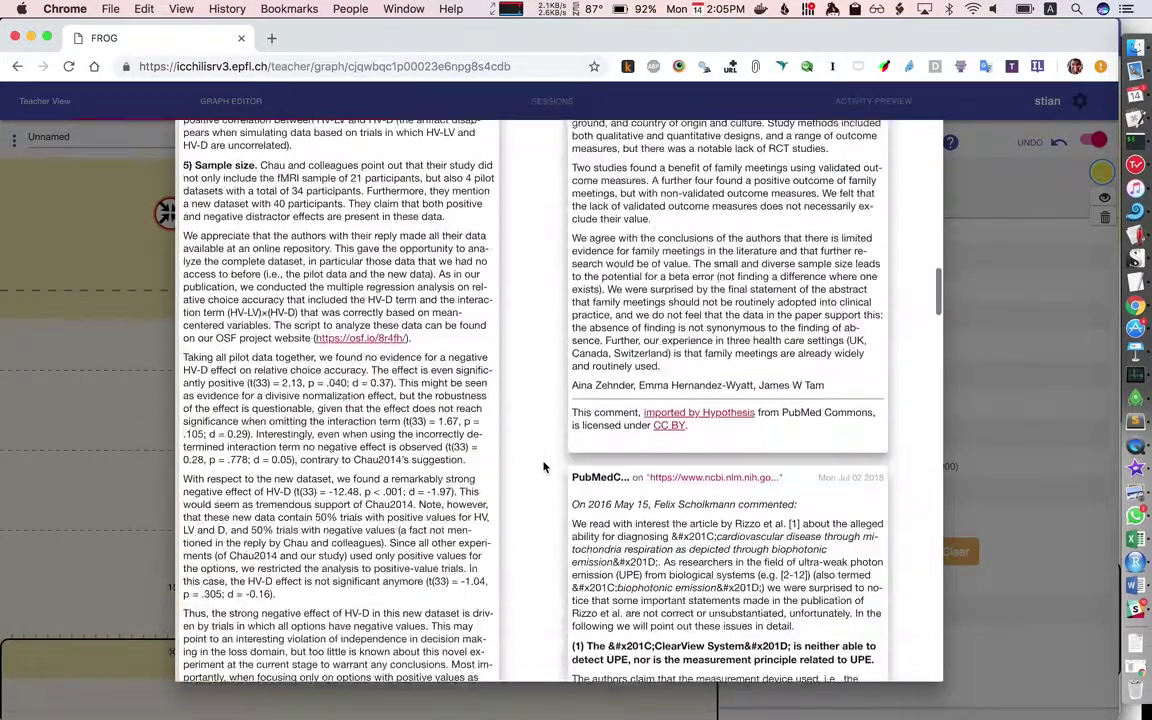
scroll(544, 467, "up", 20)
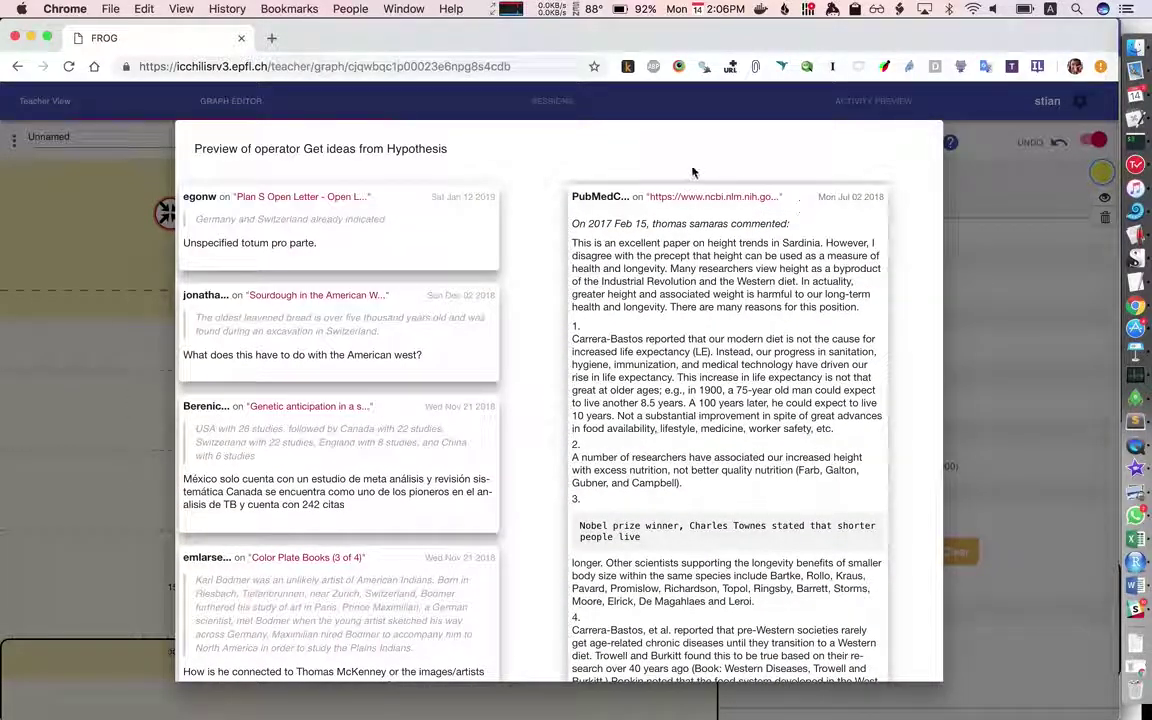
left_click(978, 191)
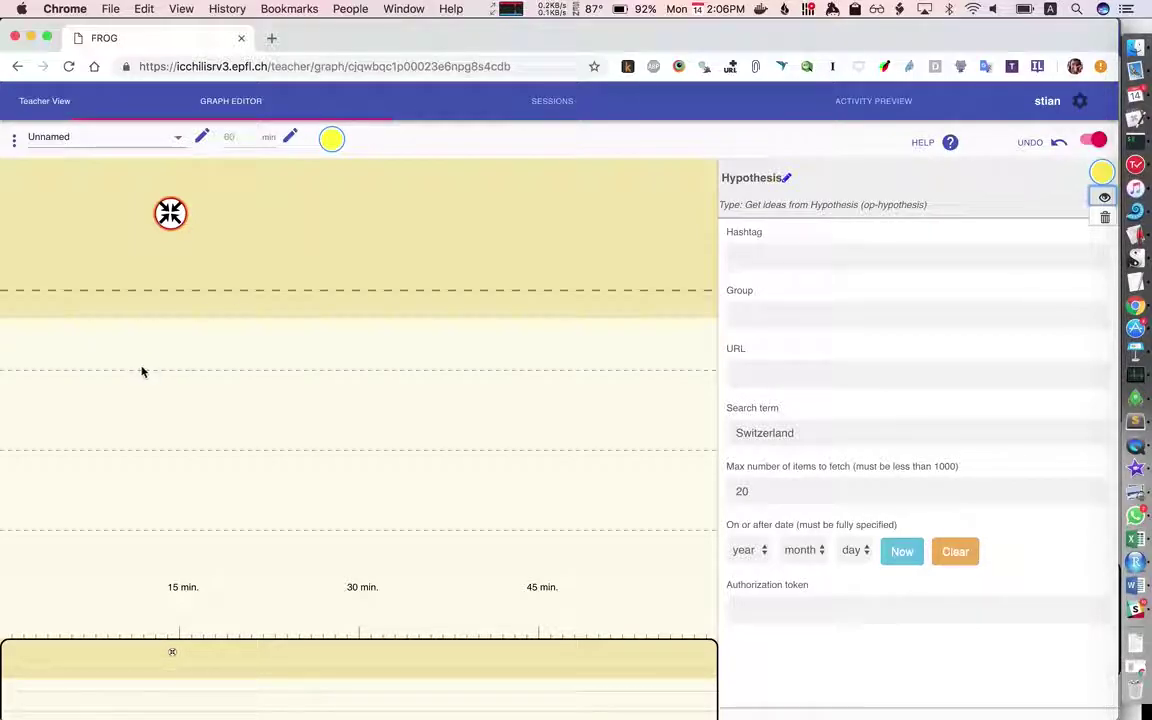
- Add an activity on the plane line below the operator, starting at about 12 min, and make it a Gallery
left_click_drag(141, 371, 143, 371)
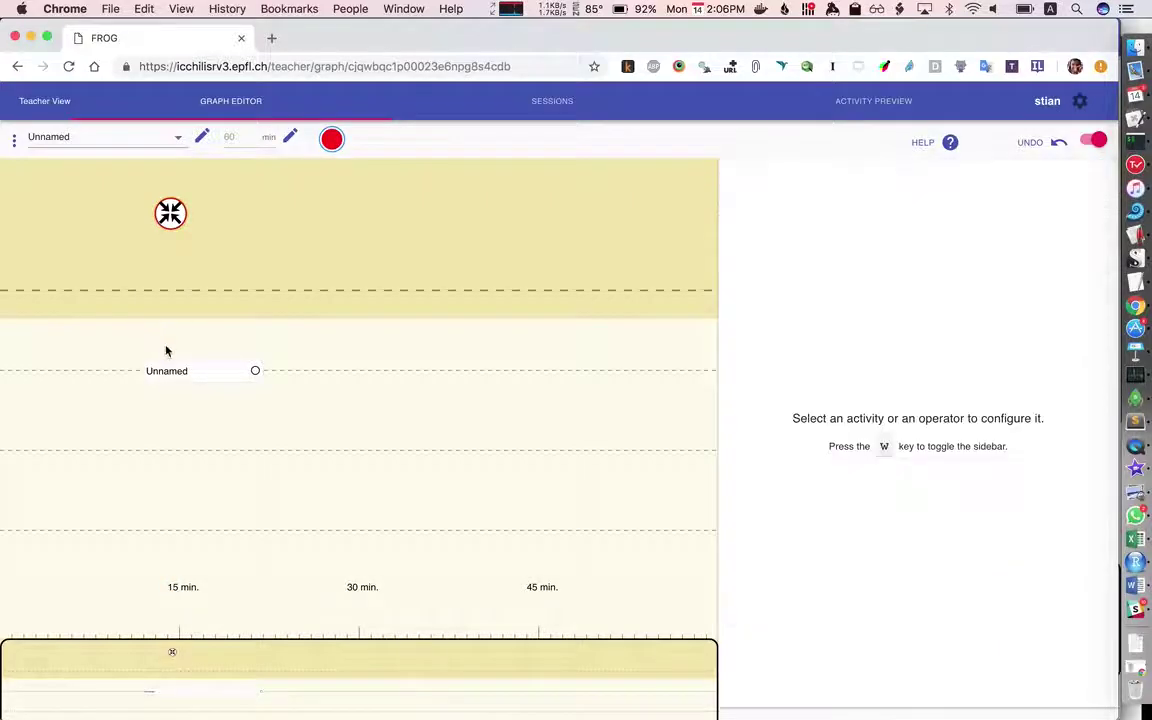
left_click(171, 369)
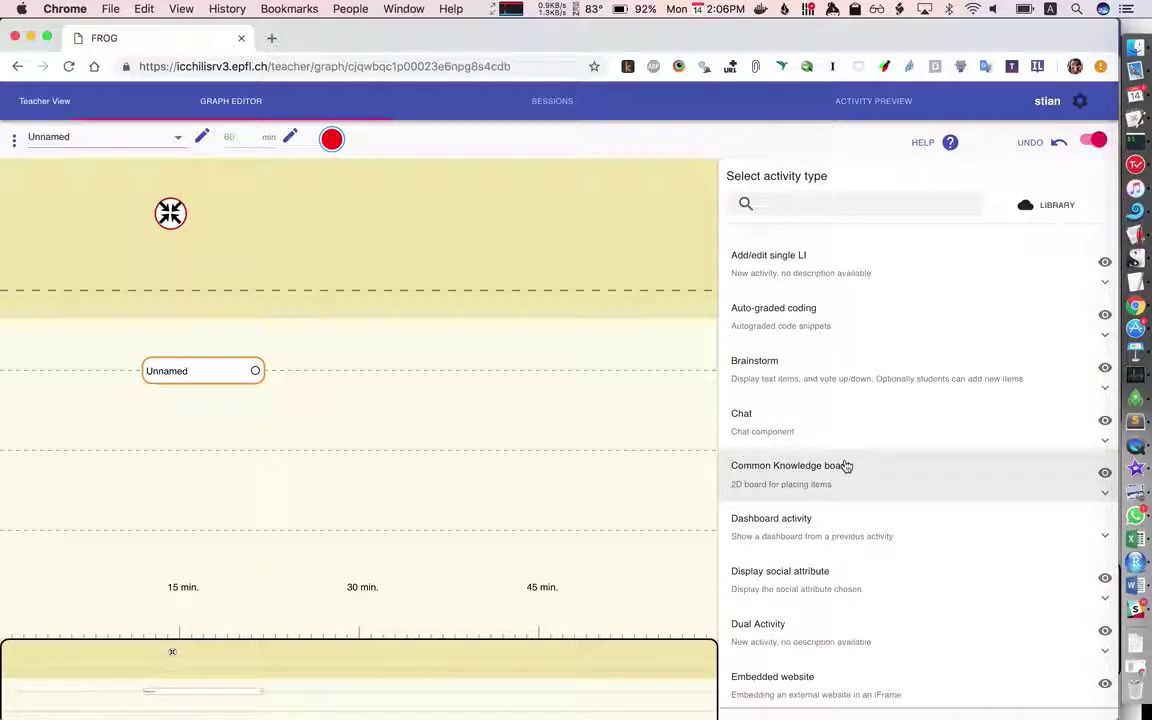
scroll(849, 516, "down", 2)
scroll(849, 516, "down", 2)
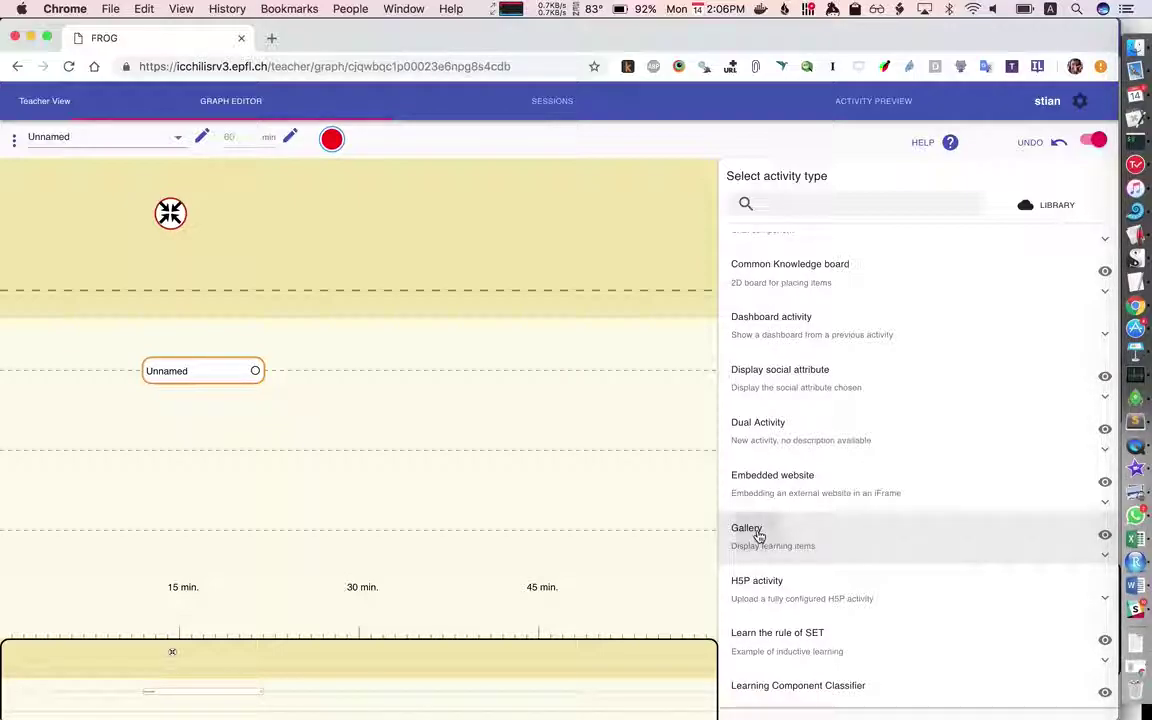
left_click(757, 535)
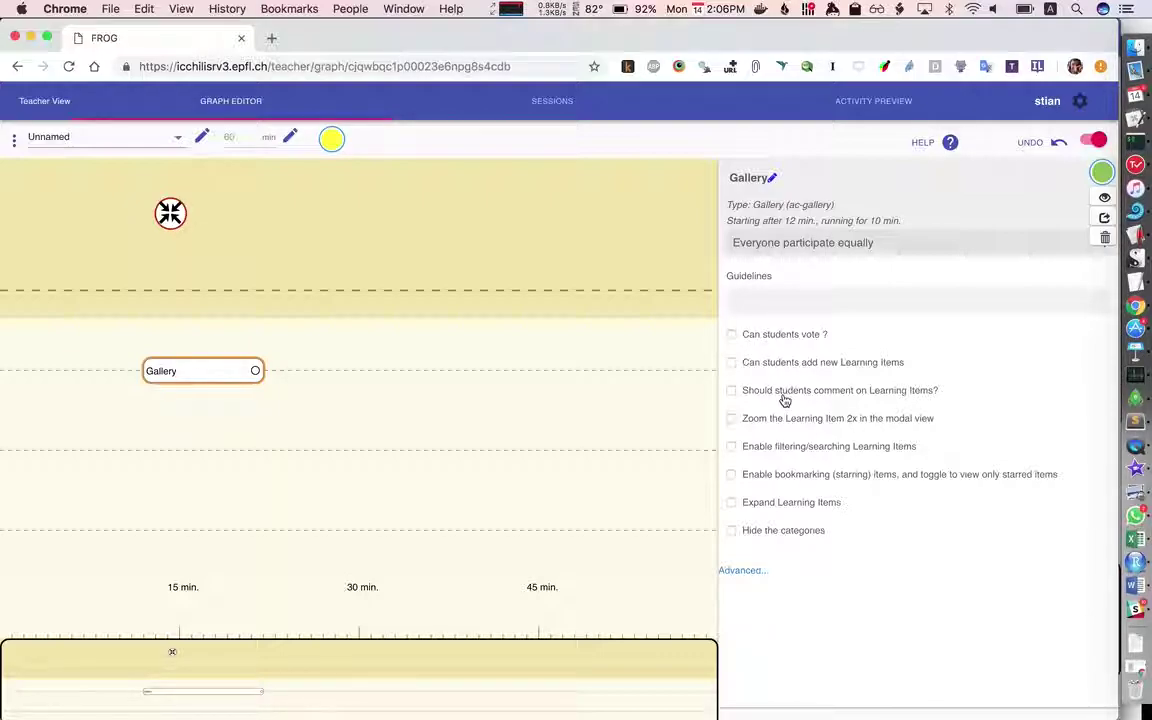
- Enable filtering/searching, bookmarking and Expand Learning Items for the Gallery activity
left_click(792, 447)
left_click(797, 476)
left_click(801, 507)
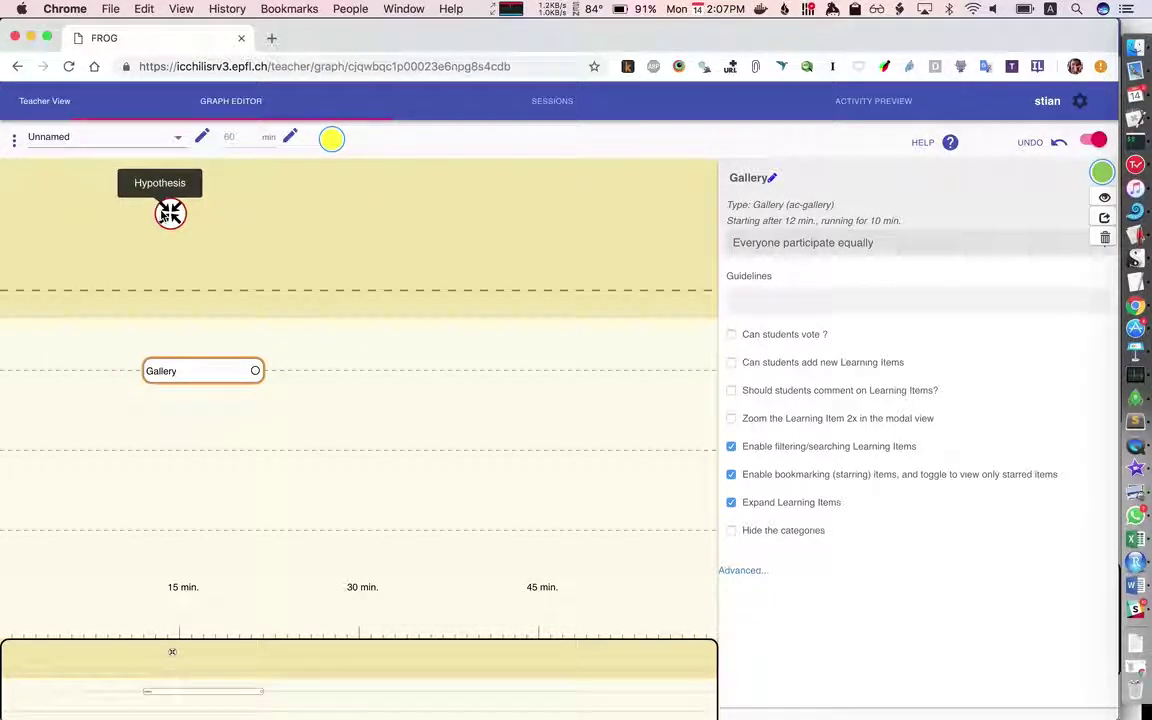
- Connect the Hypothesis operator to the Gallery activity and clear the selection
left_click_drag(170, 213, 209, 366)
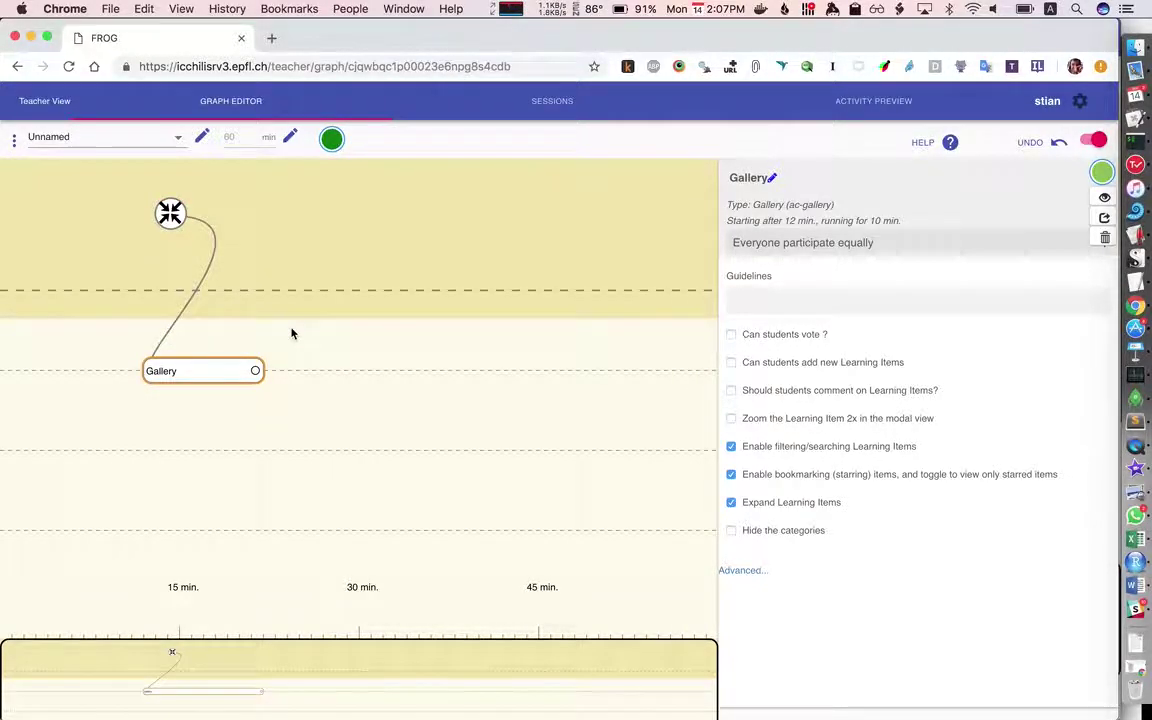
left_click(292, 333)
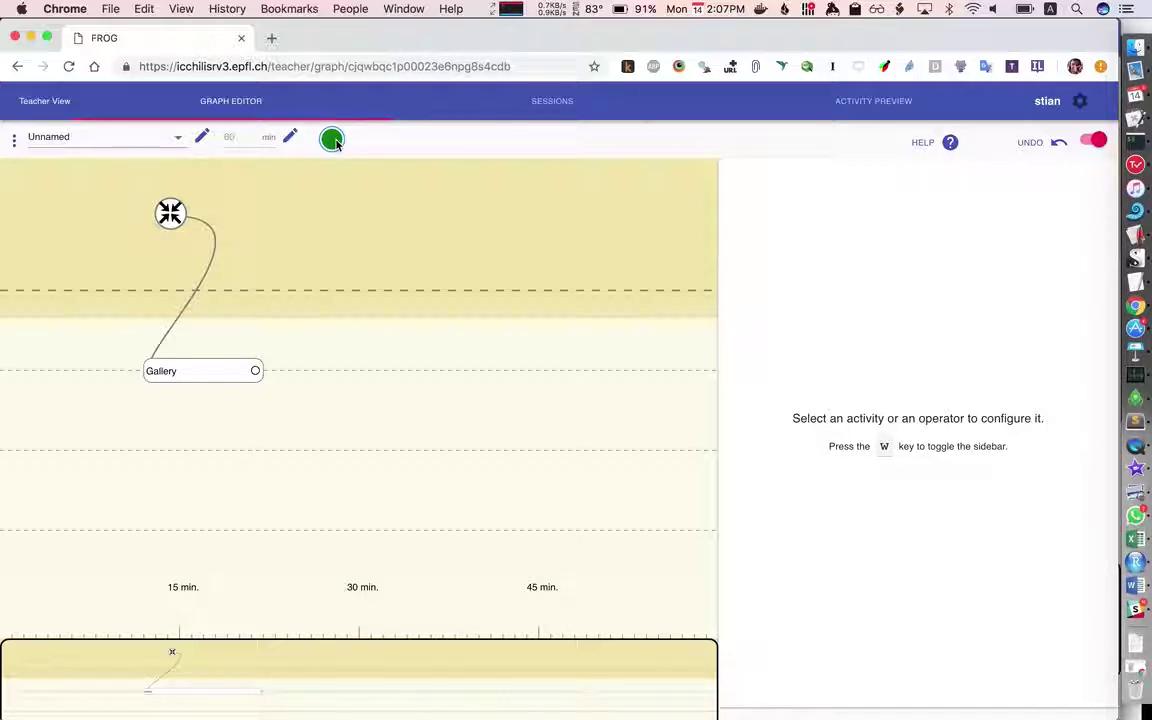
- Rename the graph as Hypothesis test
left_click(96, 150)
key("super+a")
type("Hypot")
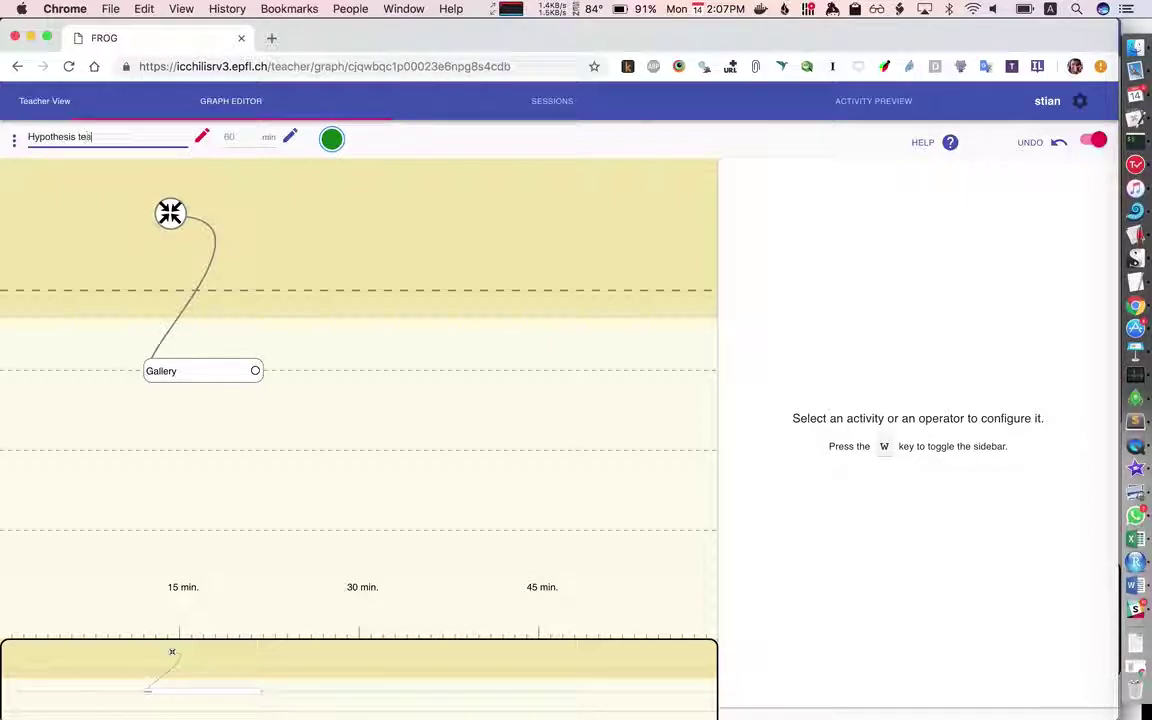
left_click(202, 139)
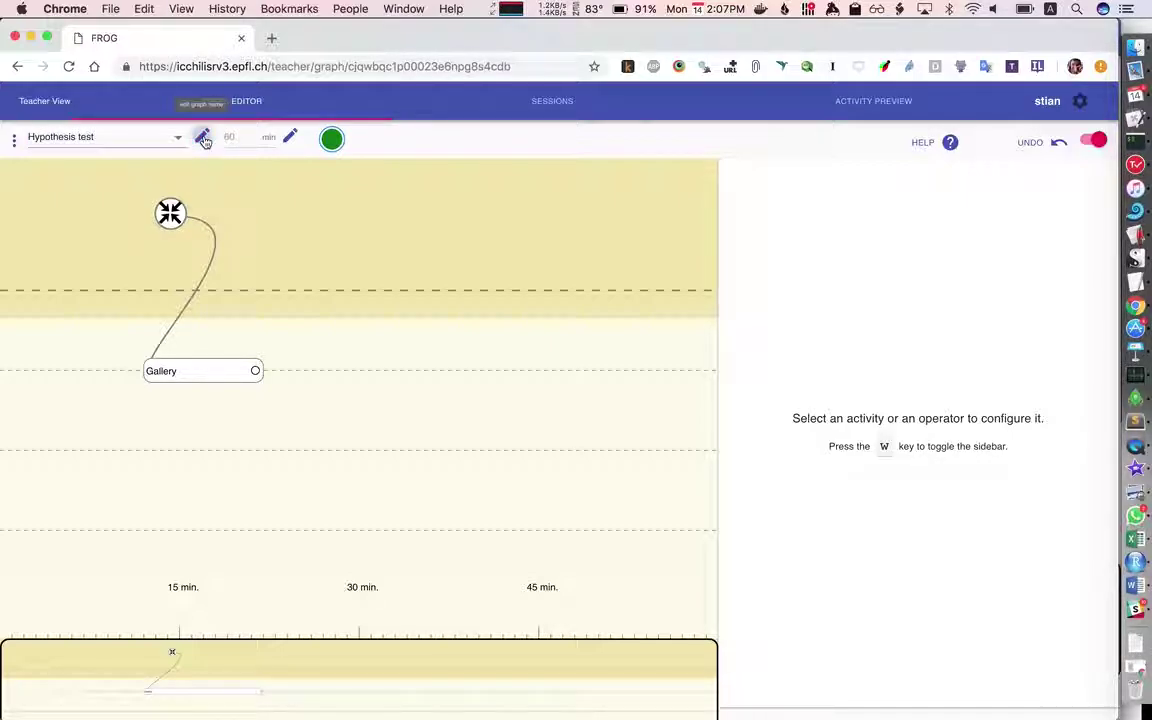
- Leave the current Sternstunden session and create a new session from the Hypothesis test graph
left_click(559, 113)
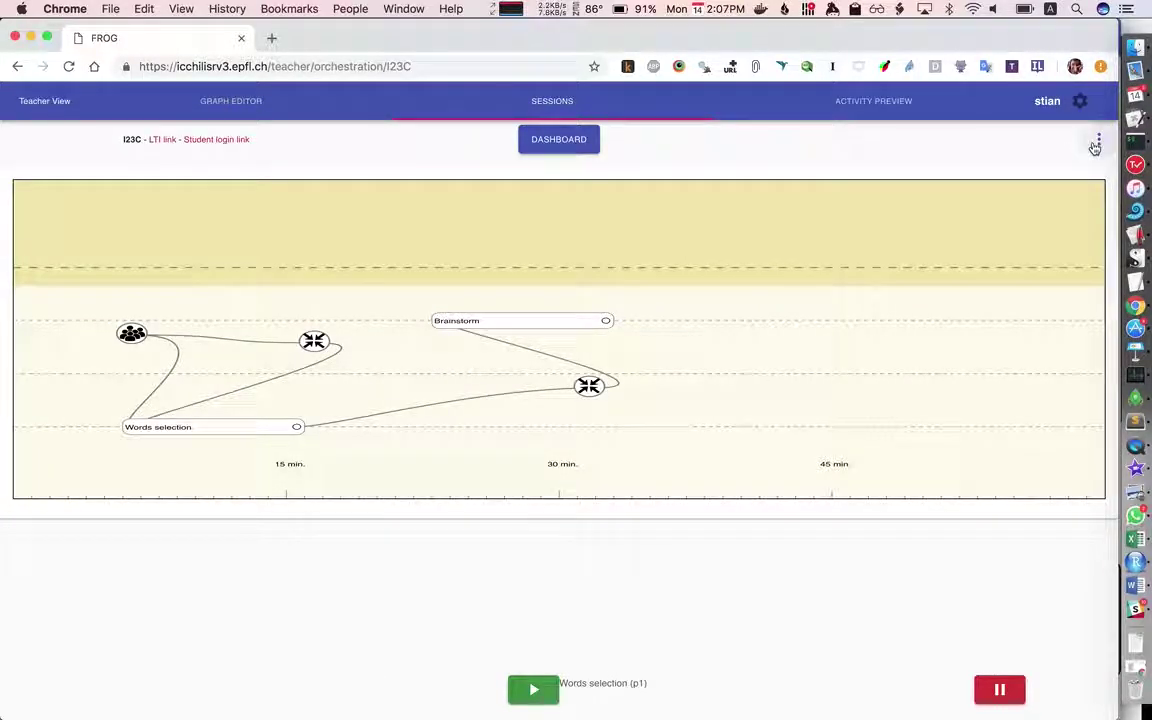
left_click(1097, 143)
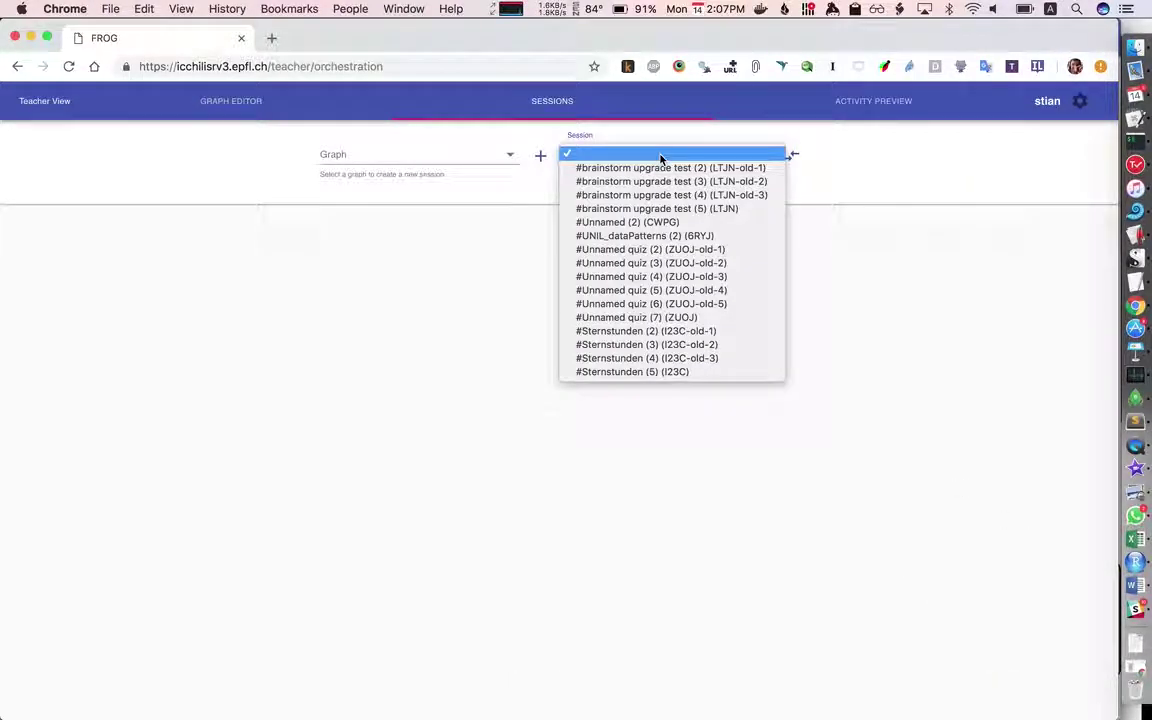
left_click(820, 324)
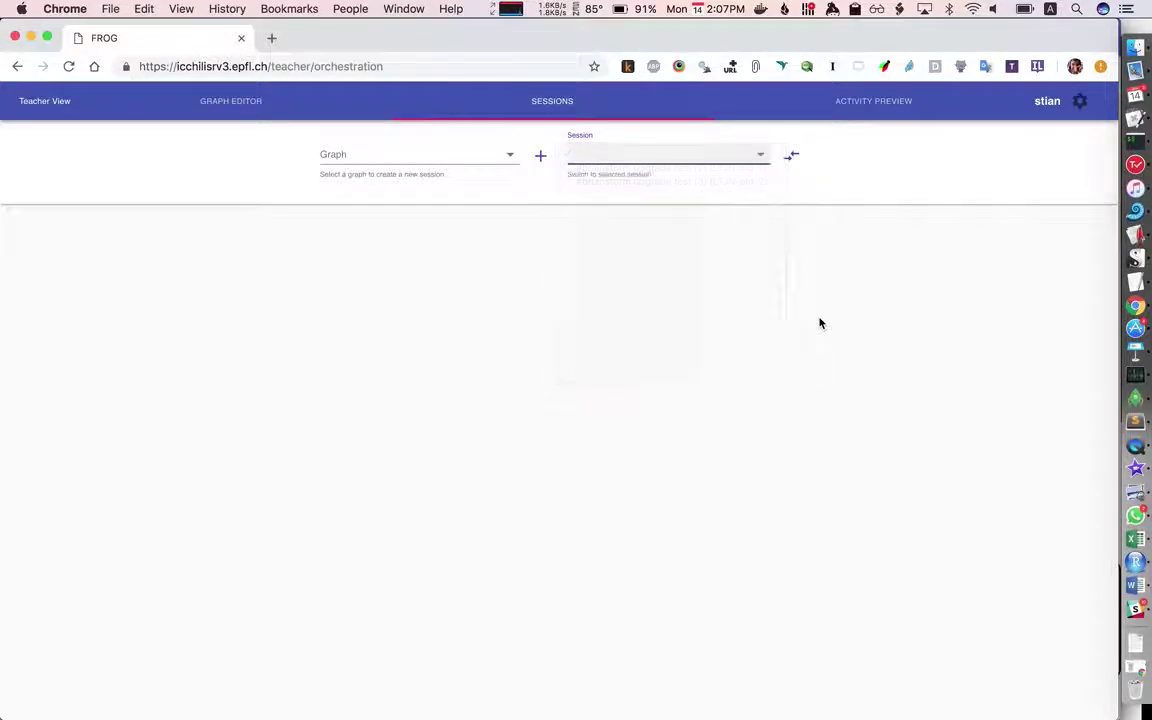
left_click(469, 154)
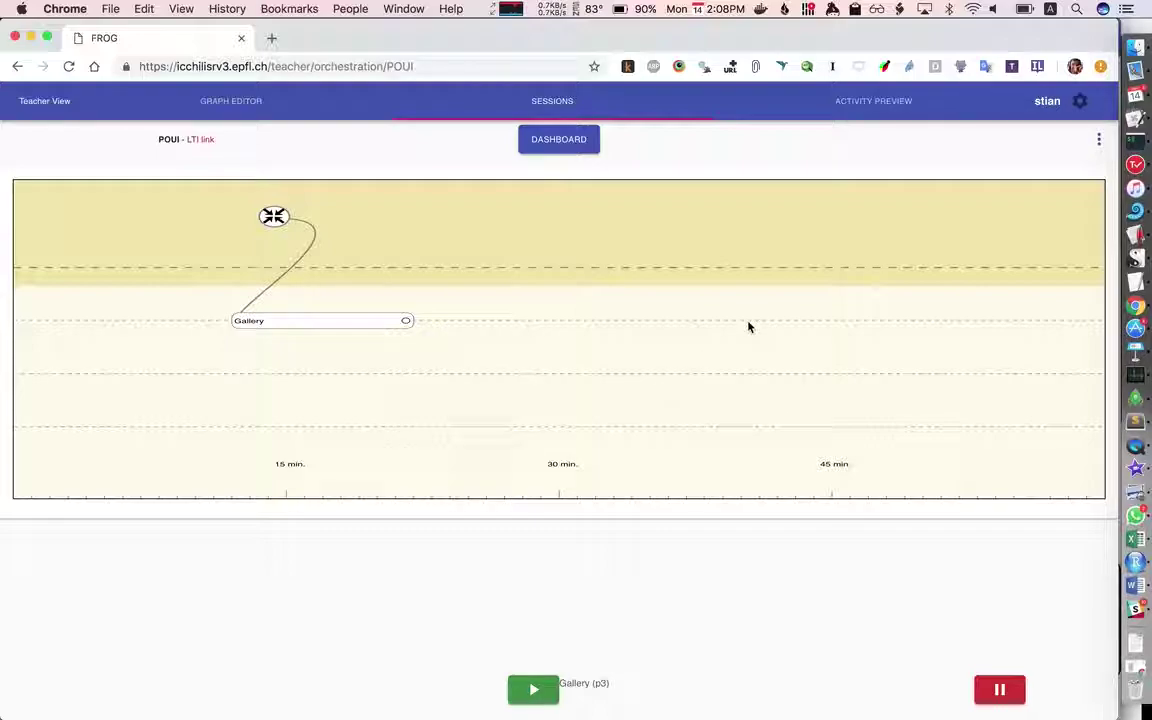
- Open a student's view of the session in a new tab, and start the session from the teacher view, advancing to the Gallery activity
left_click(1098, 139)
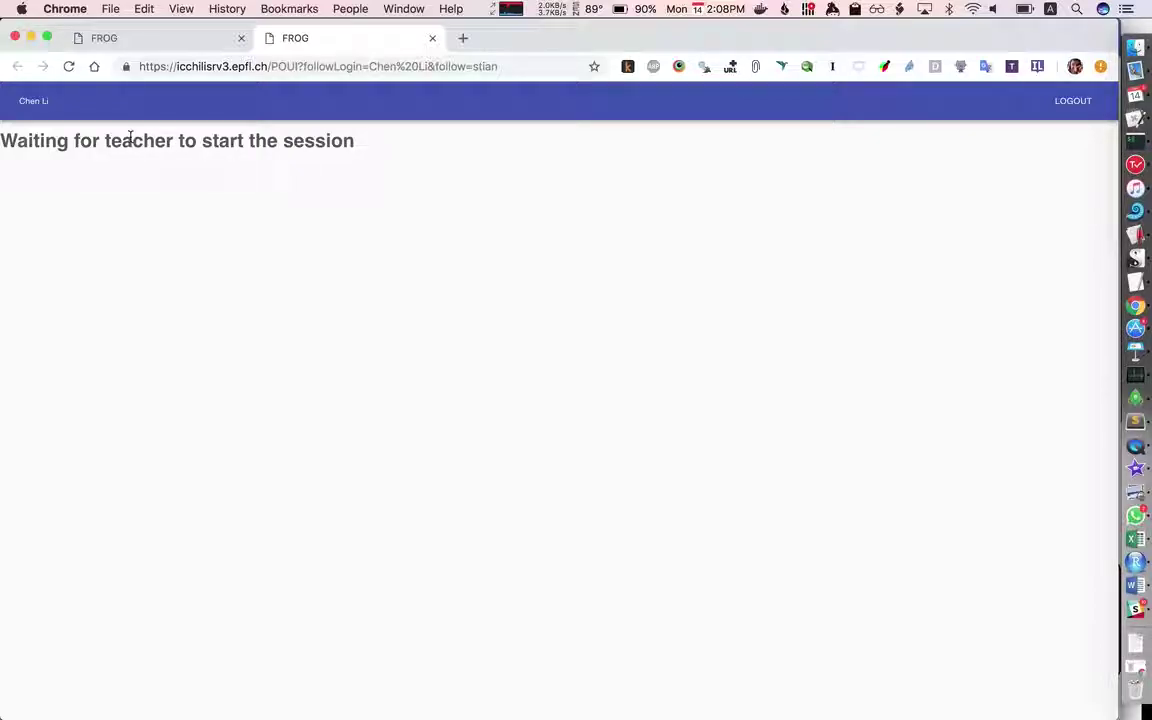
left_click(122, 36)
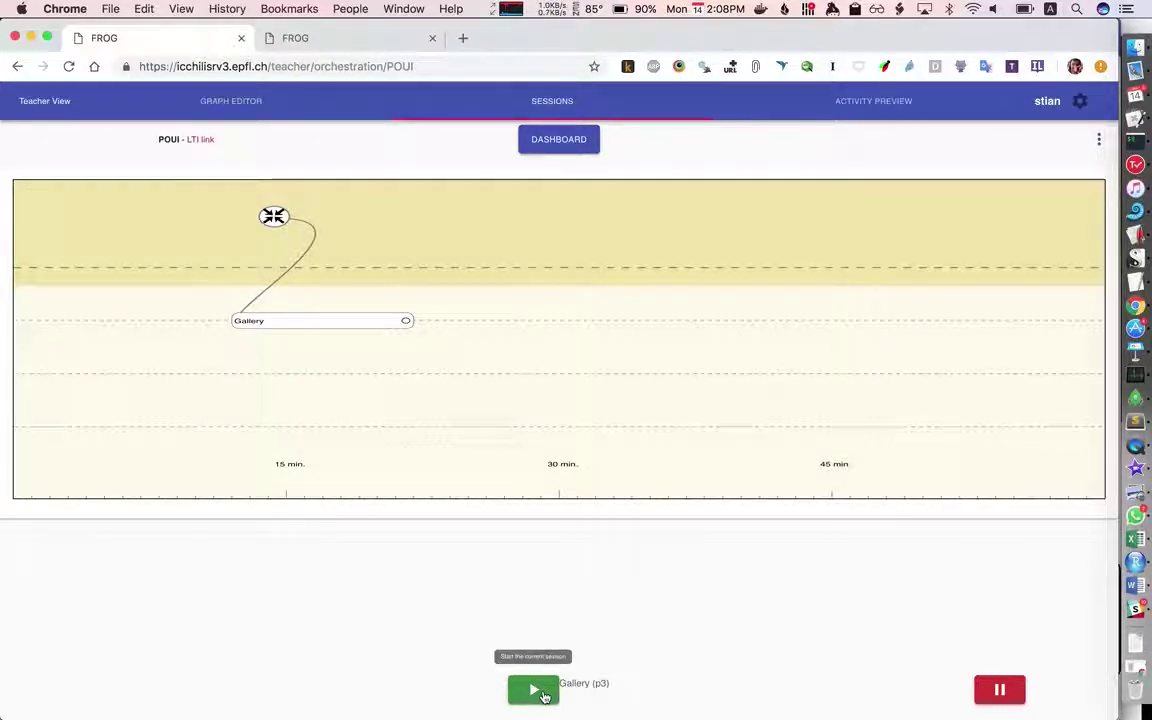
left_click(541, 692)
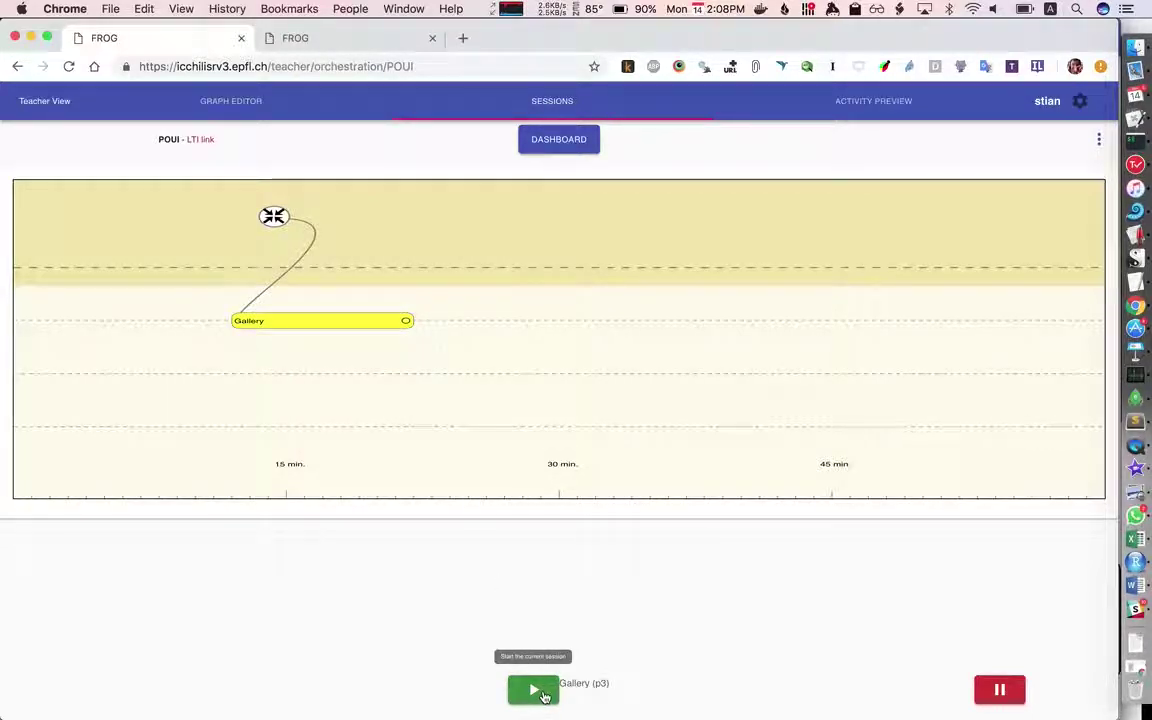
left_click(541, 692)
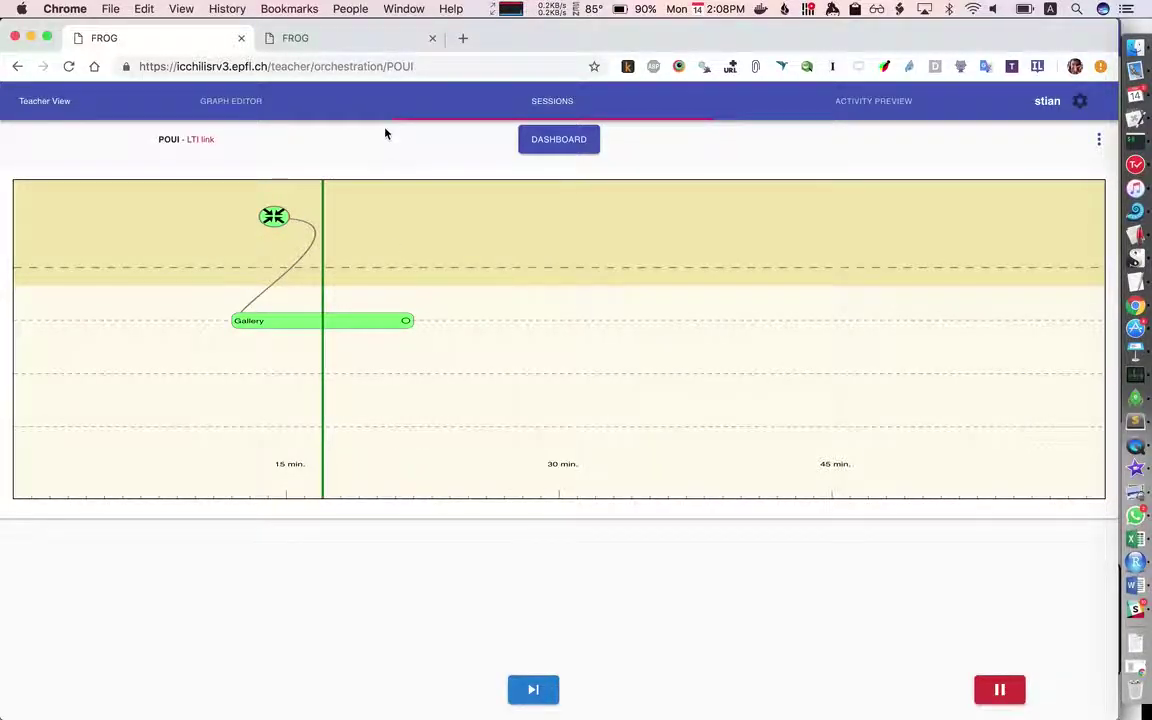
- Look through the Hypothesis annotations in the student's Gallery view
left_click(364, 45)
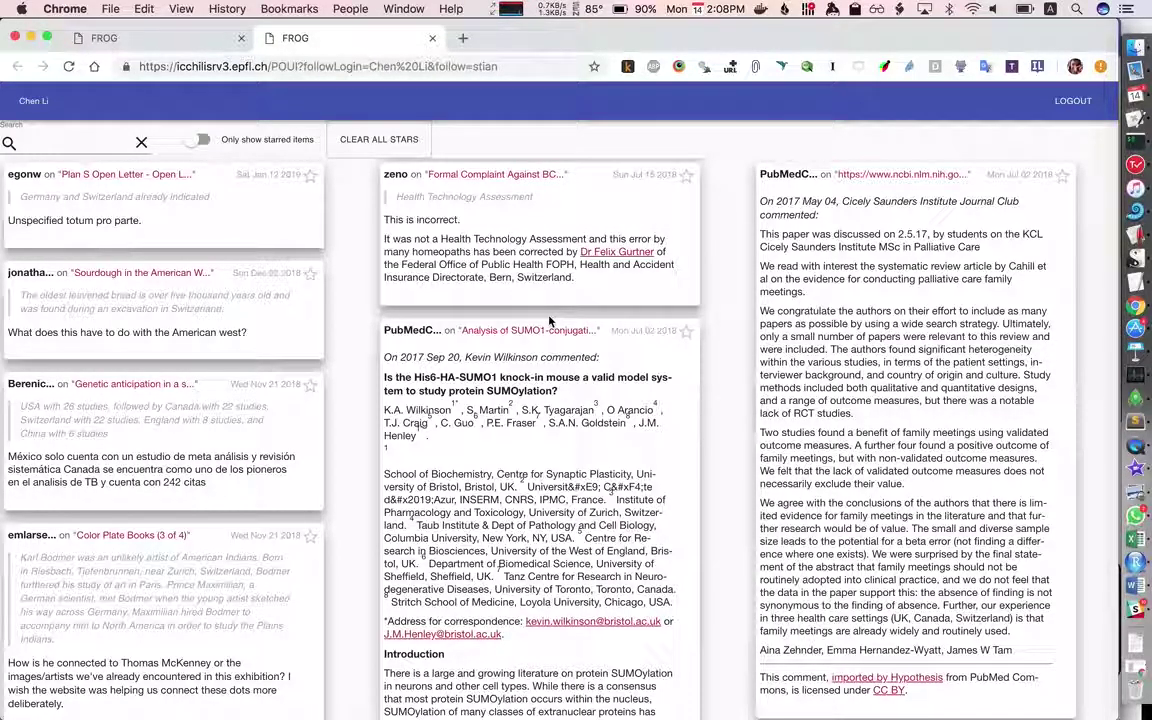
scroll(521, 323, "down", 10)
scroll(521, 323, "down", 15)
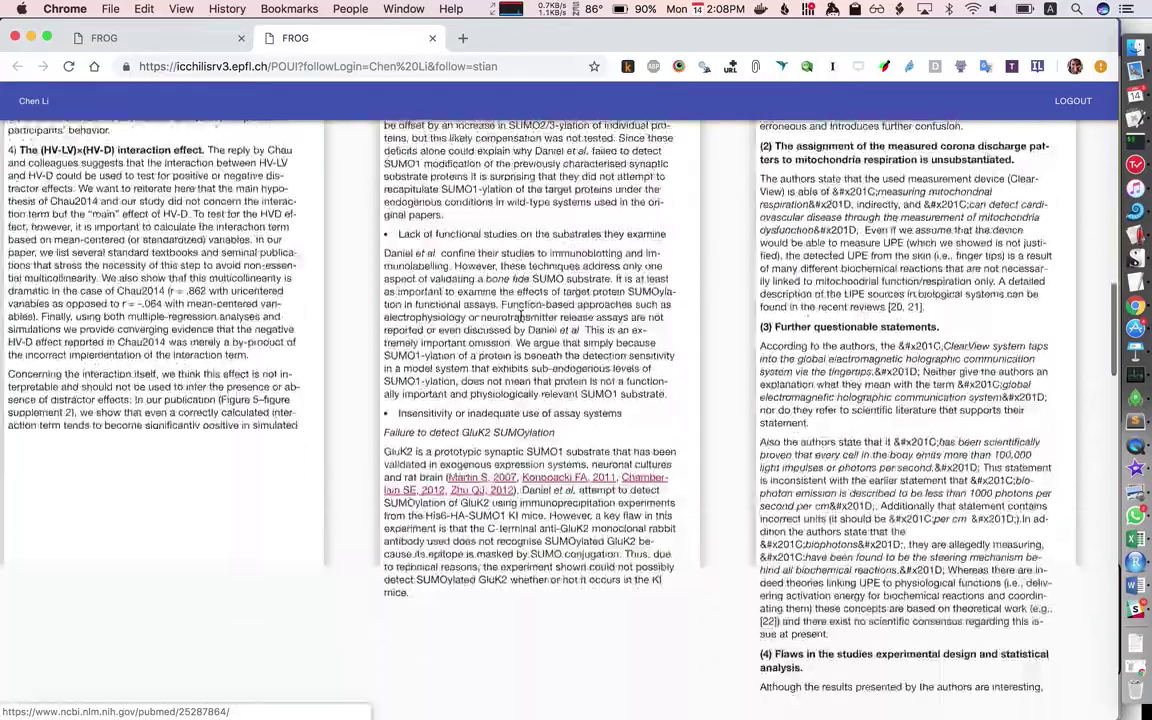
scroll(521, 318, "down", 15)
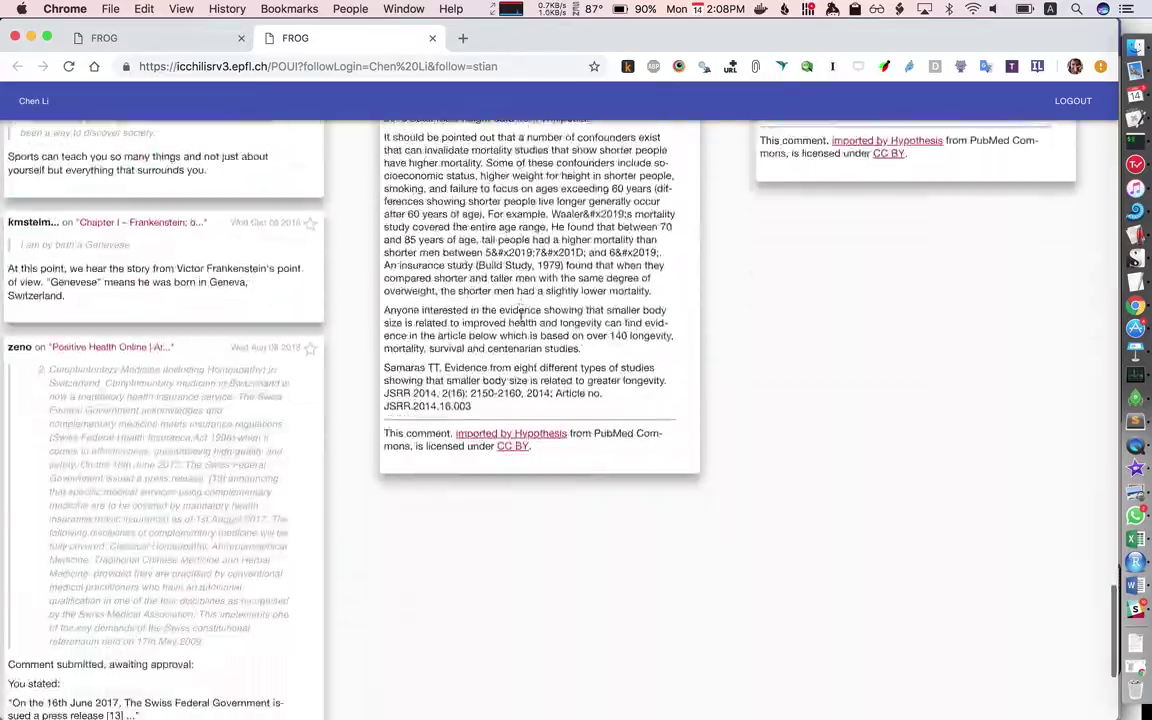
scroll(521, 321, "up", 13)
scroll(521, 321, "up", 20)
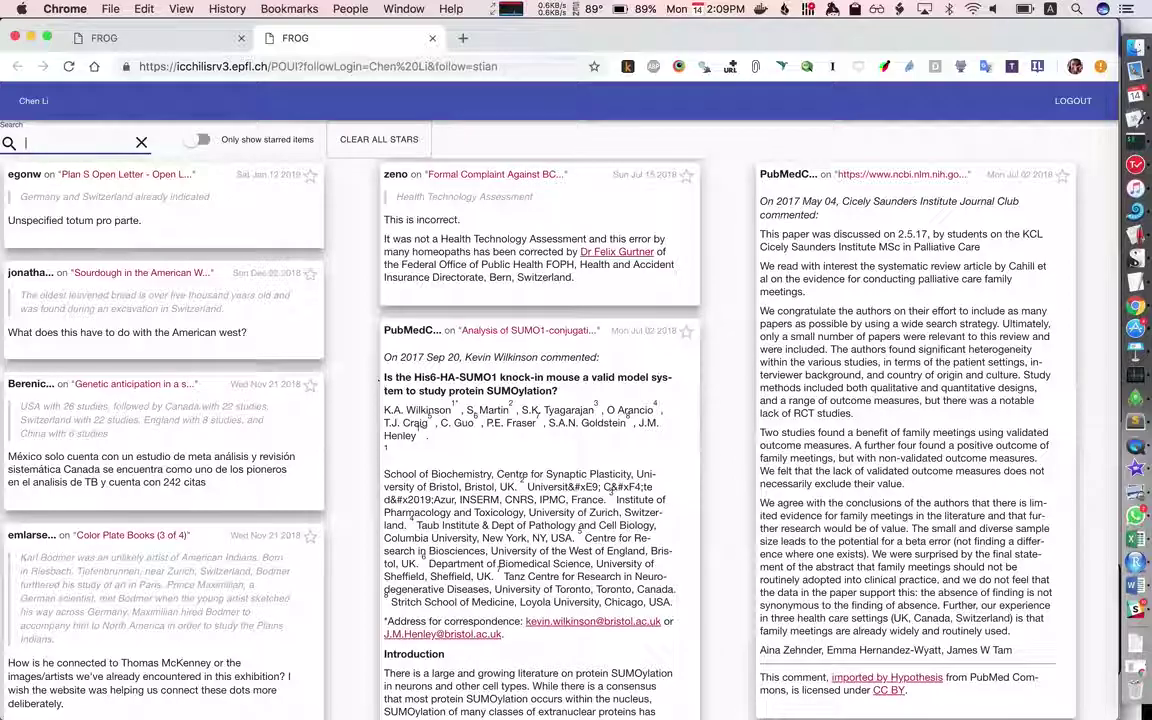
- Search the Gallery annotations for "health" and star the PubMed comments dated 2017 Feb 15 and 2015 Dec 07
type("health")
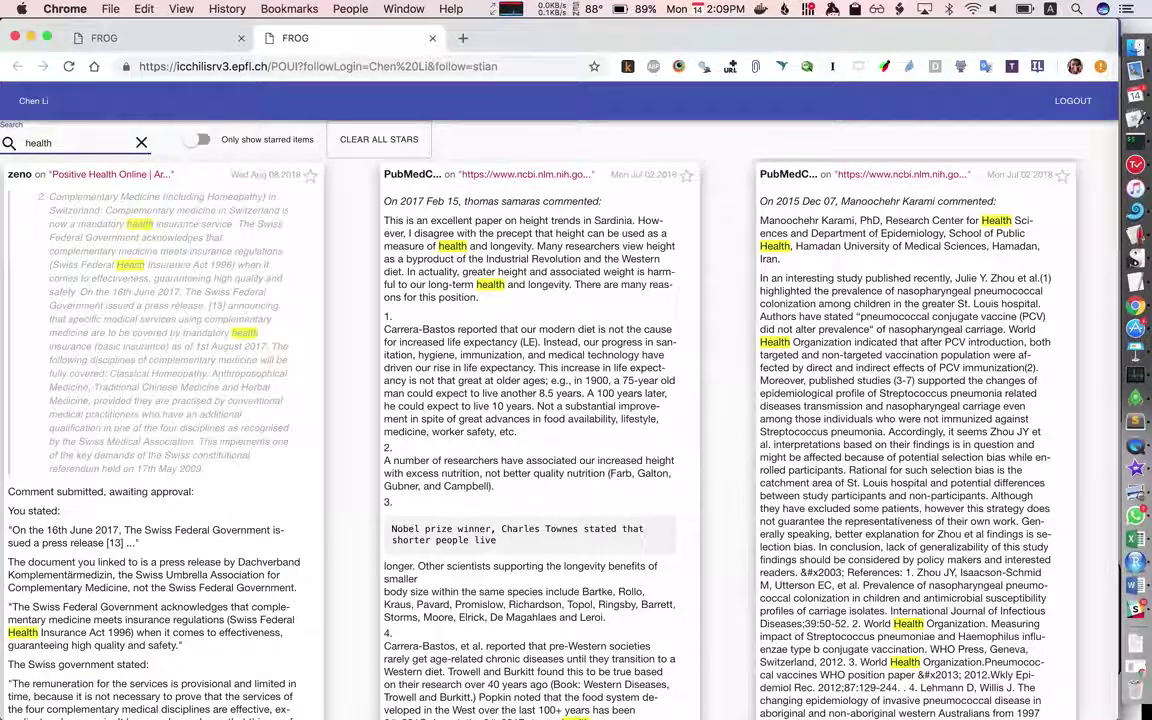
scroll(507, 466, "down", 3)
scroll(507, 466, "down", 2)
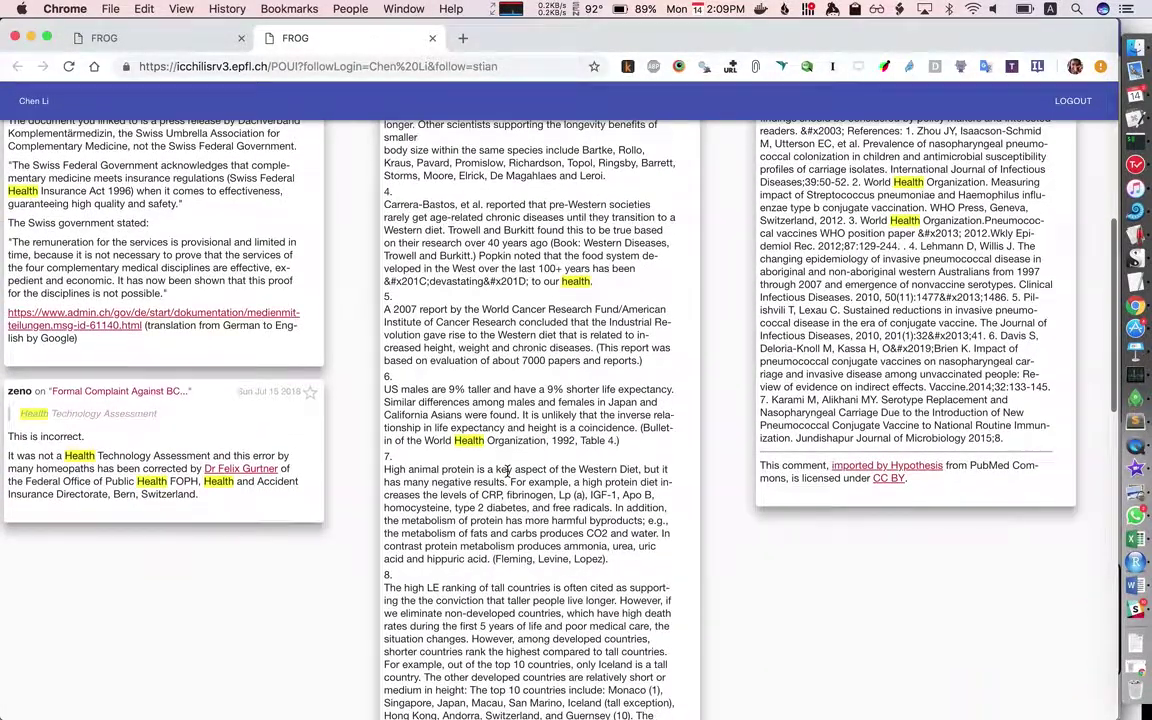
scroll(560, 410, "up", 8)
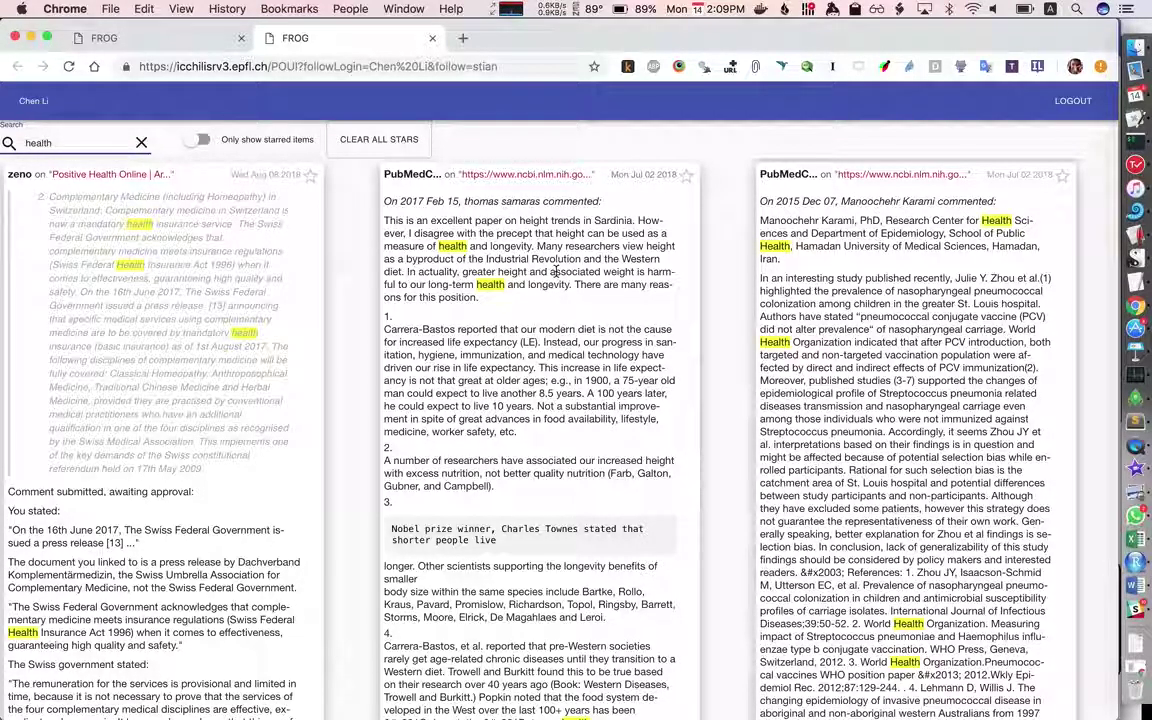
left_click(686, 175)
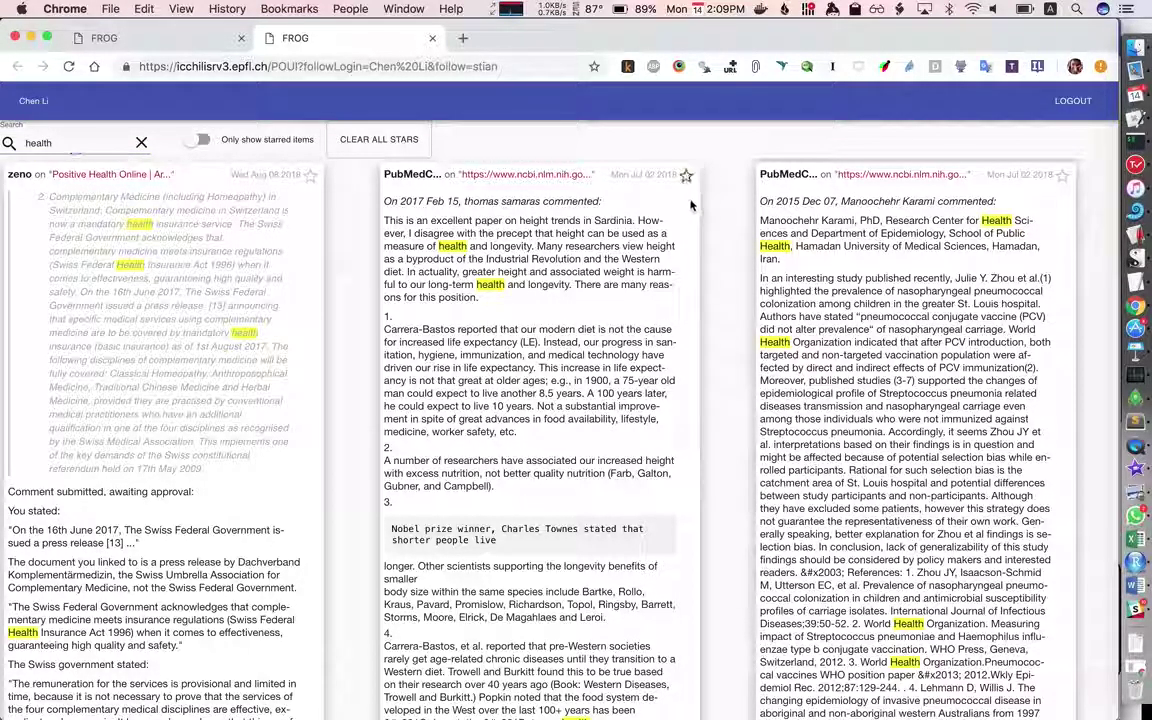
left_click(1062, 175)
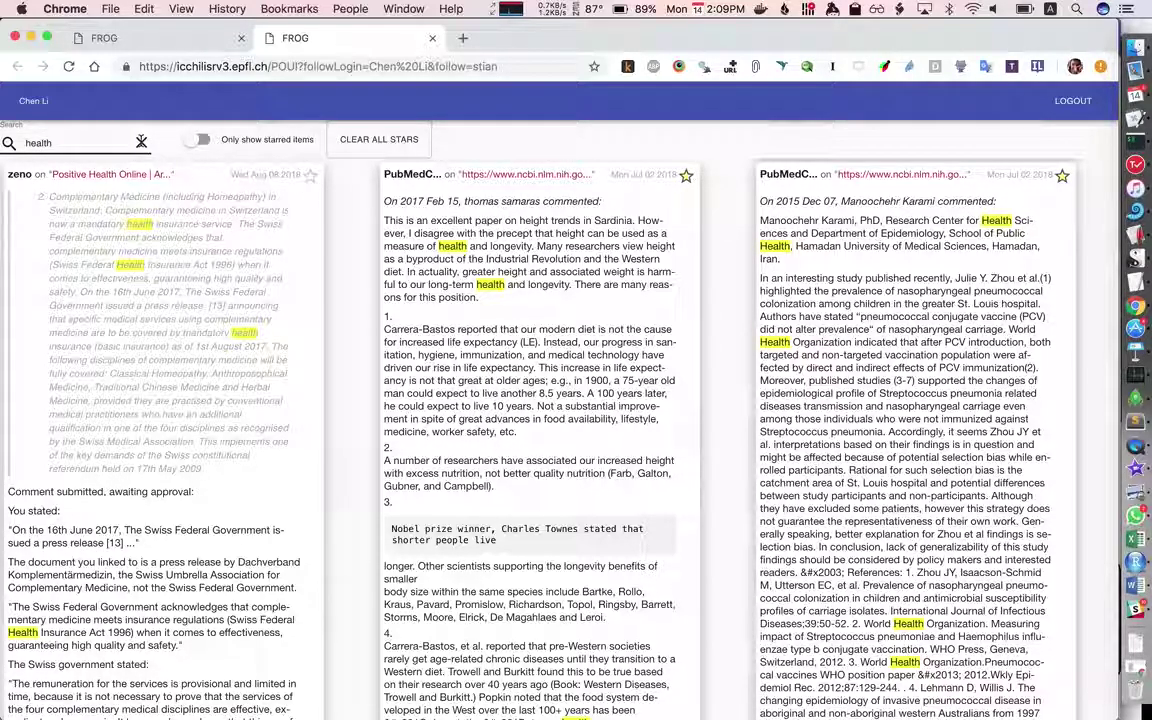
- Search the annotations for "germany", star the "Plan S Open Letter" and "Color Plate Books (3 of 4)" annotations, and clear the search
double_click(62, 143)
key("BackSpace")
type("Ge")
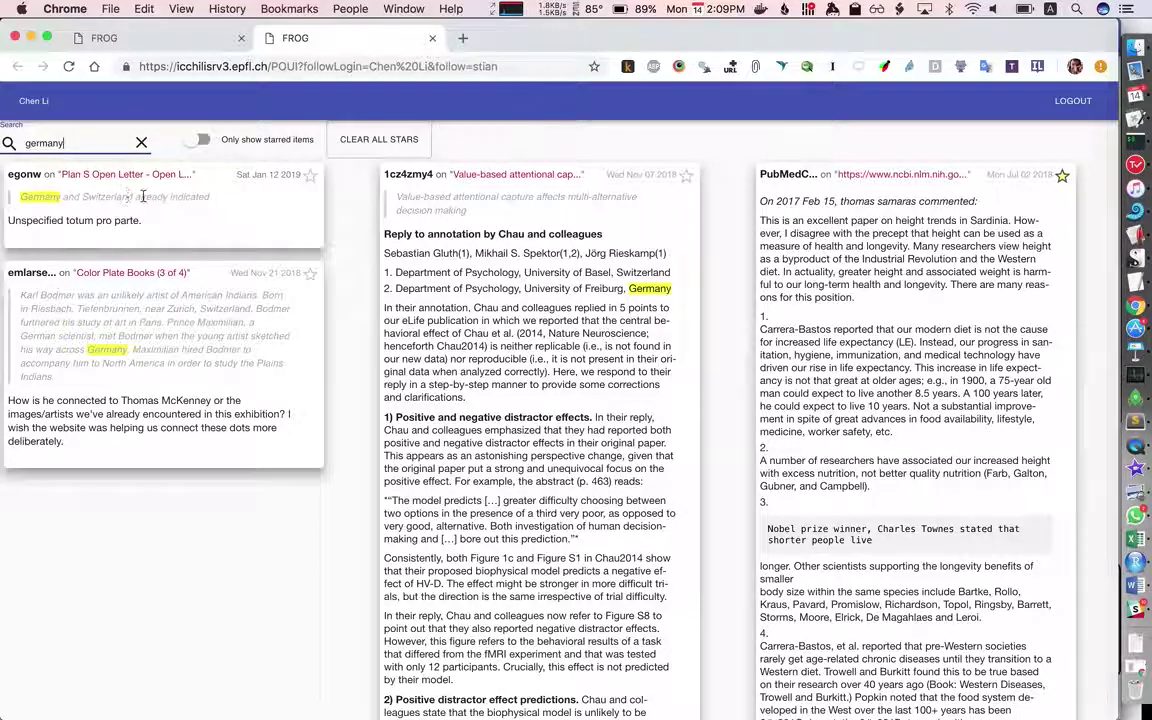
left_click(310, 176)
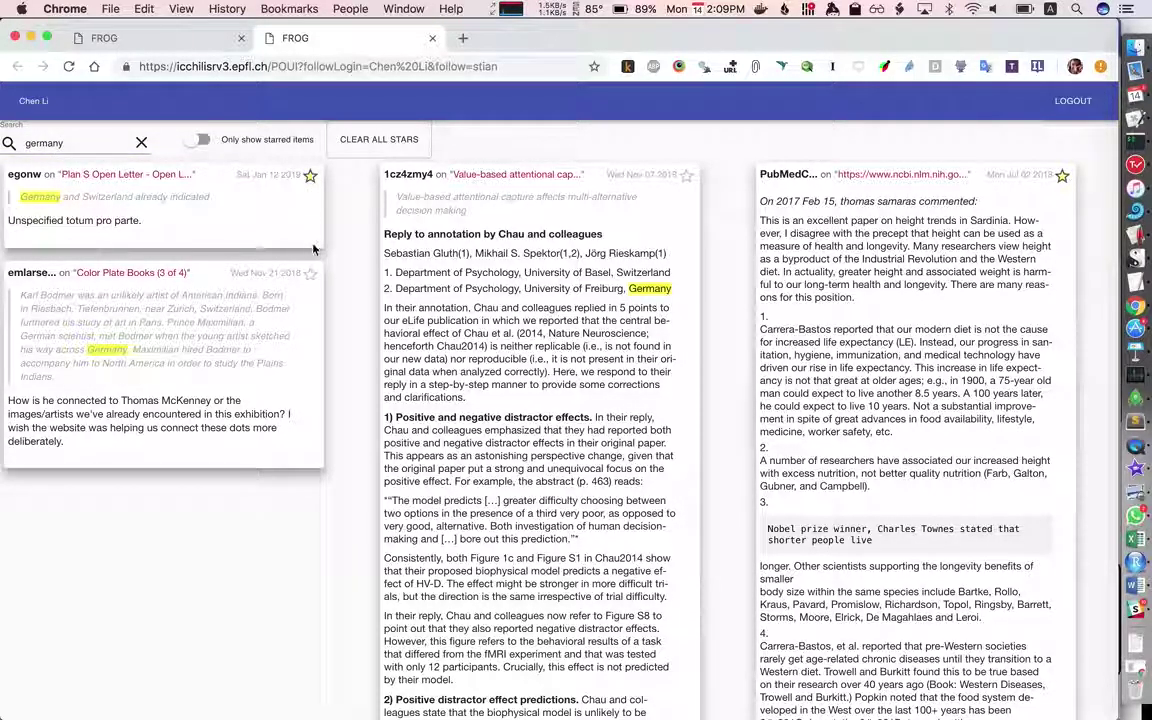
left_click(310, 274)
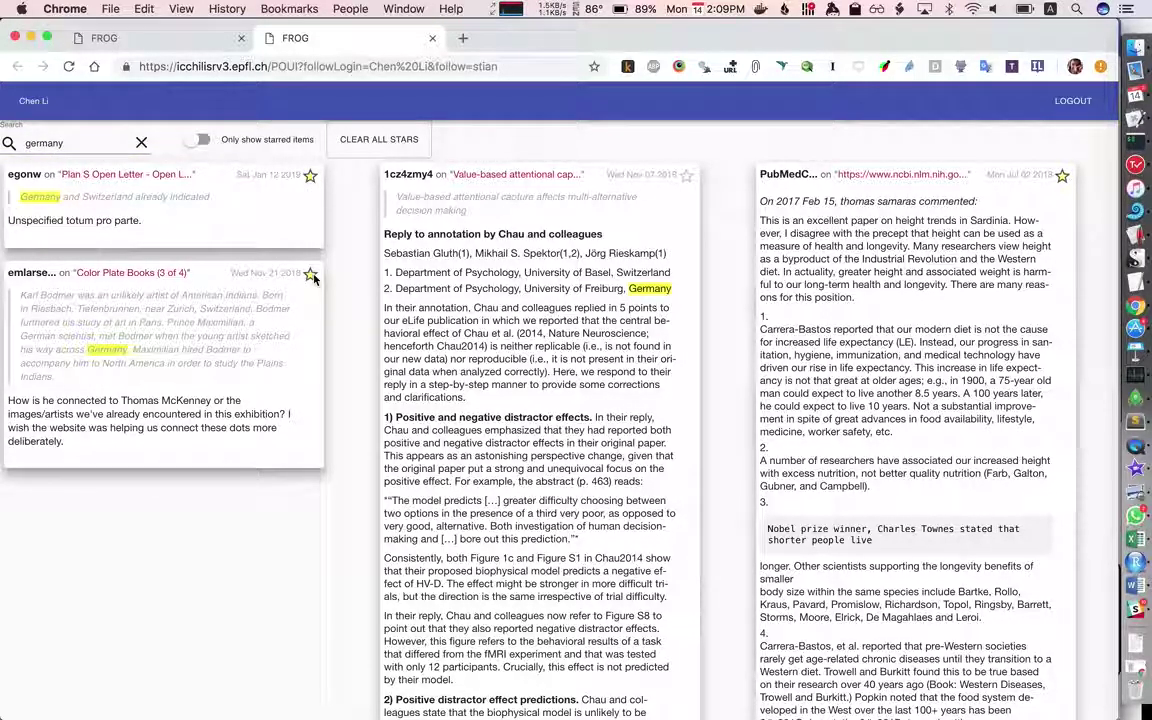
left_click(141, 142)
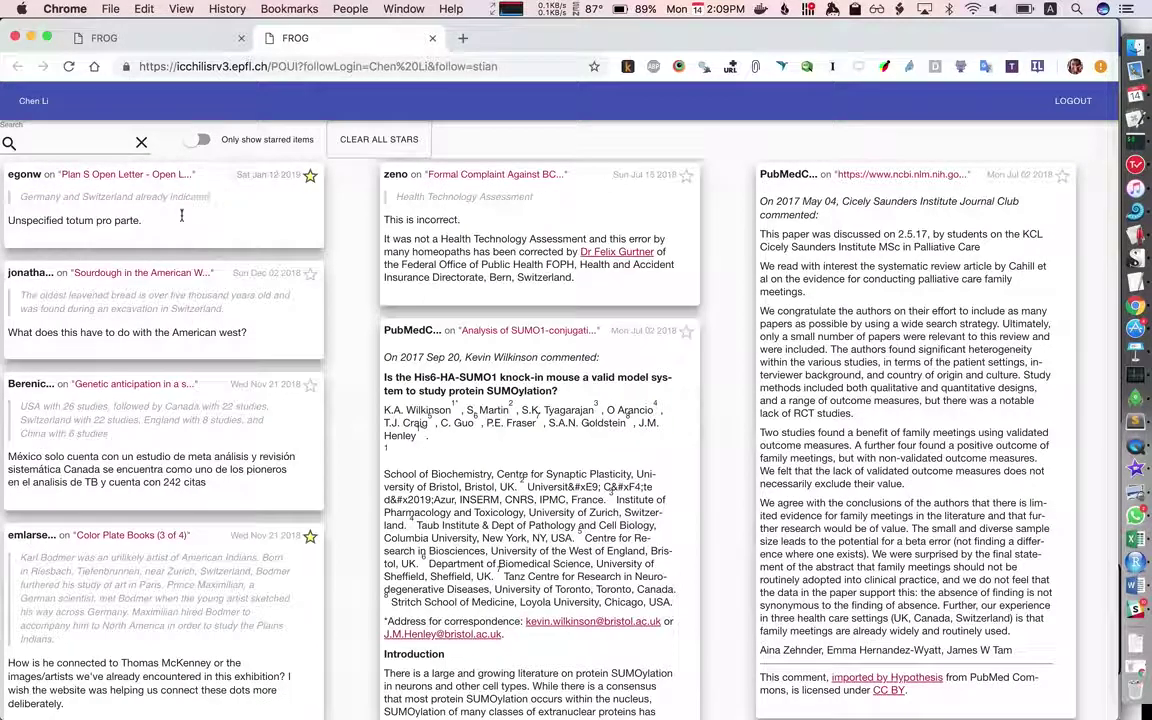
- Restrict the Gallery to starred items and look through them
left_click(199, 141)
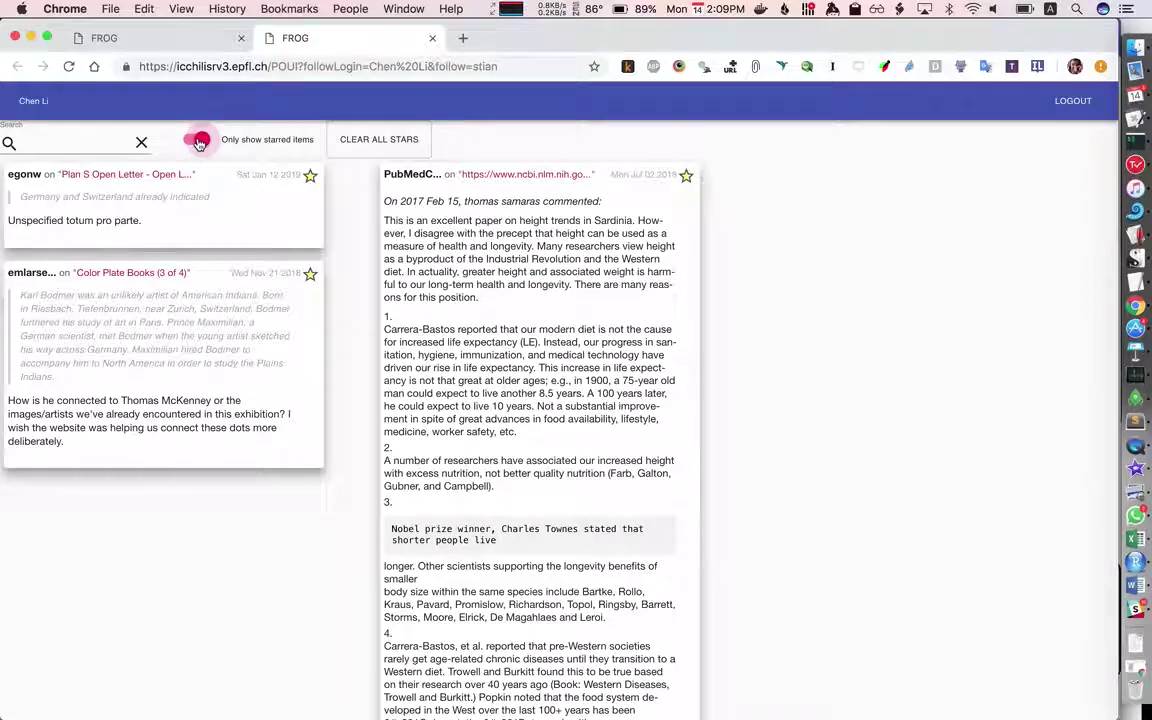
scroll(487, 330, "down", 15)
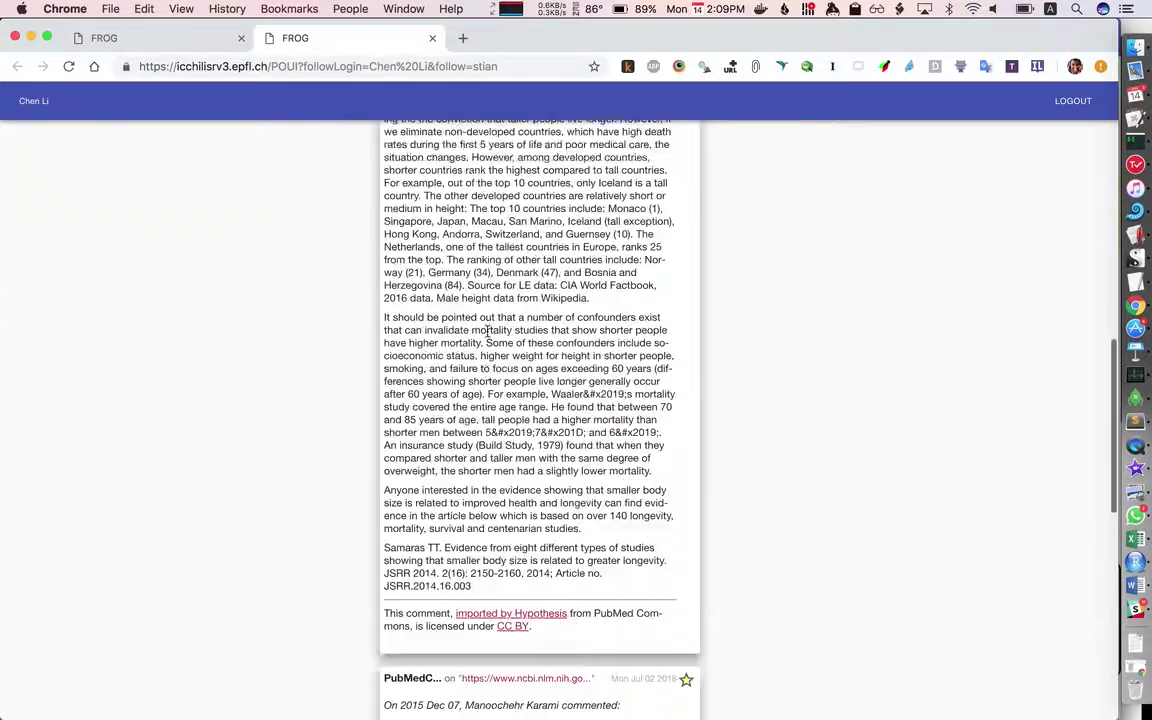
scroll(487, 330, "up", 15)
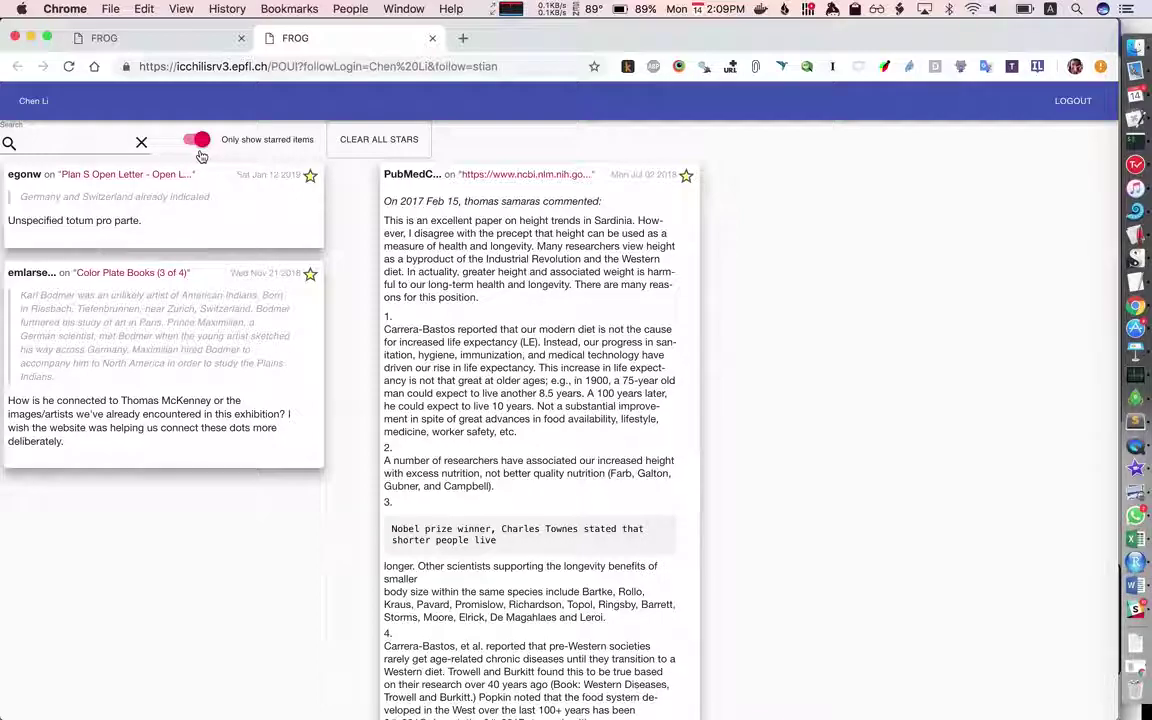
- In the teacher's graph editor, add a new activity above Gallery on the same plane and align both to start at about 8 min
key("ctrl+shift+Tab")
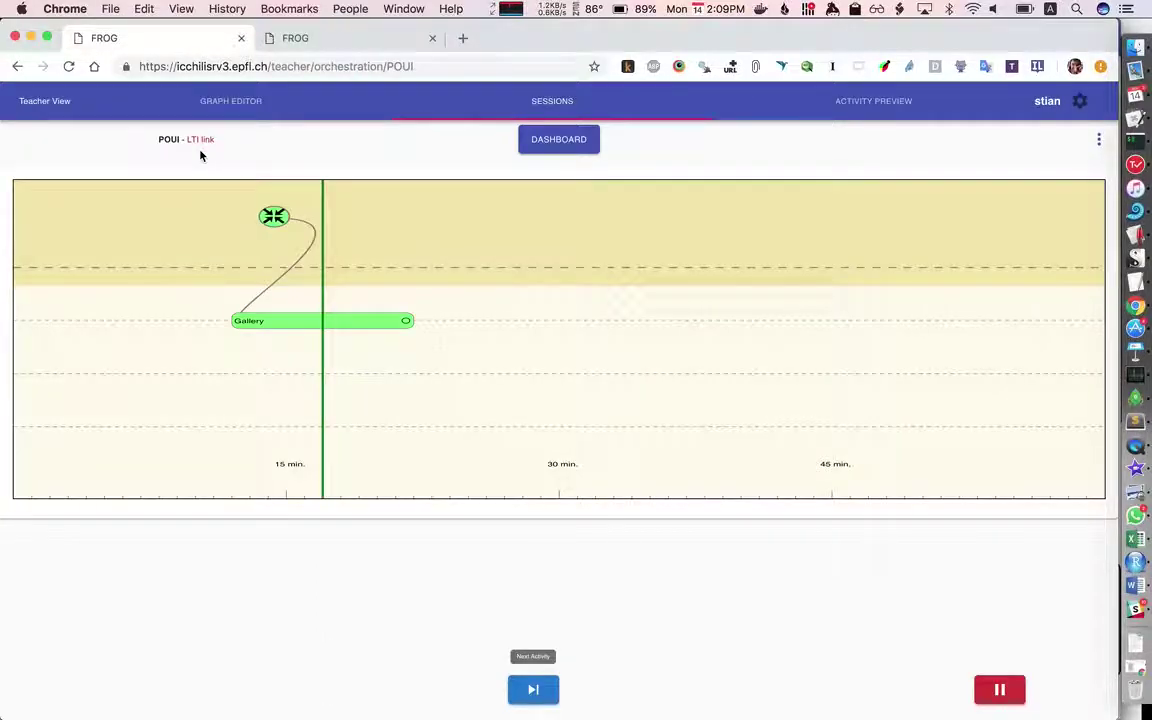
left_click(230, 108)
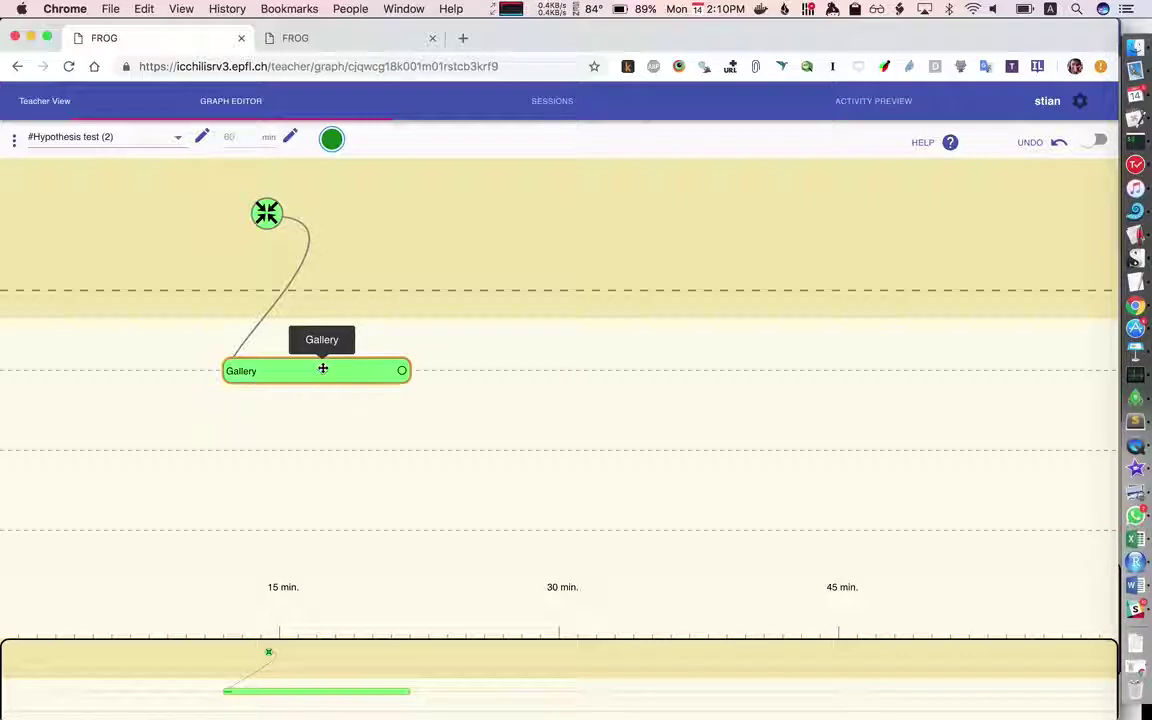
double_click(457, 372)
left_click_drag(509, 368, 262, 365)
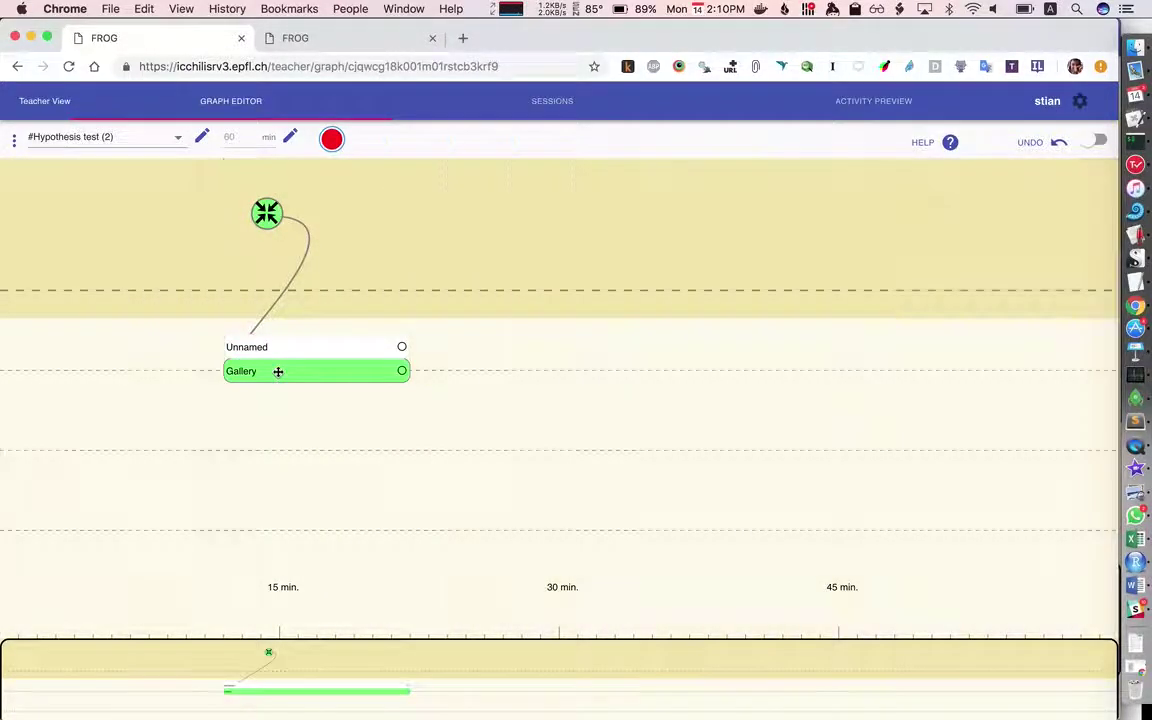
left_click(278, 371)
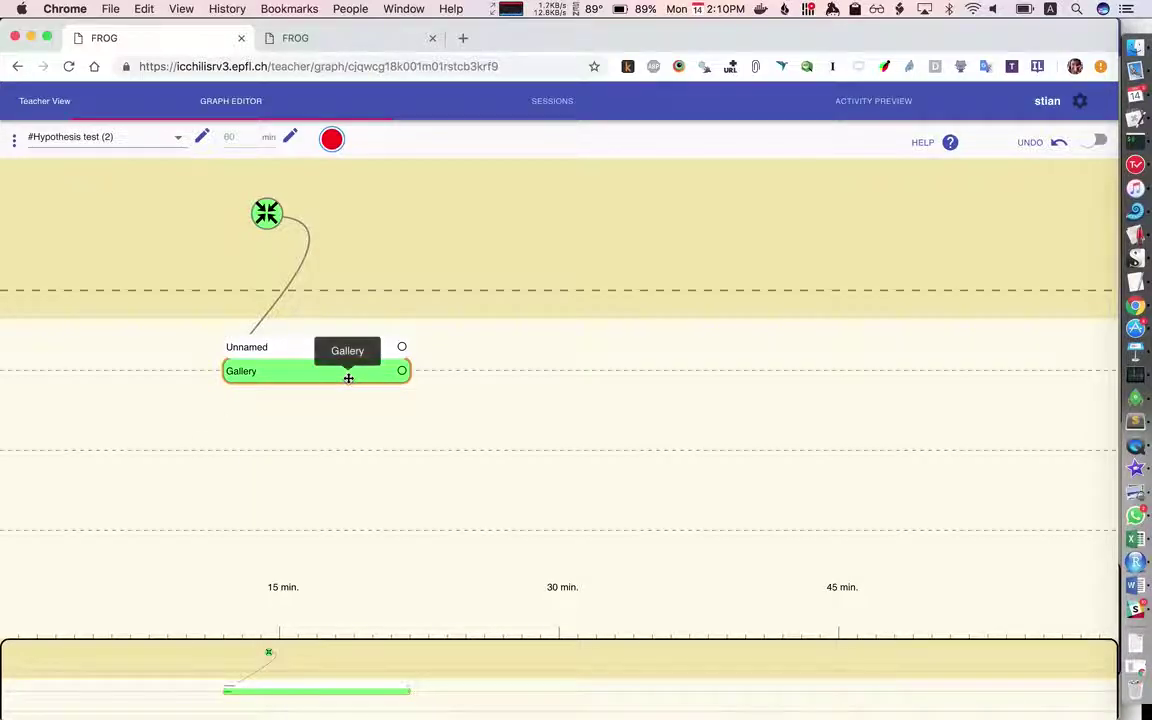
left_click_drag(348, 378, 276, 384)
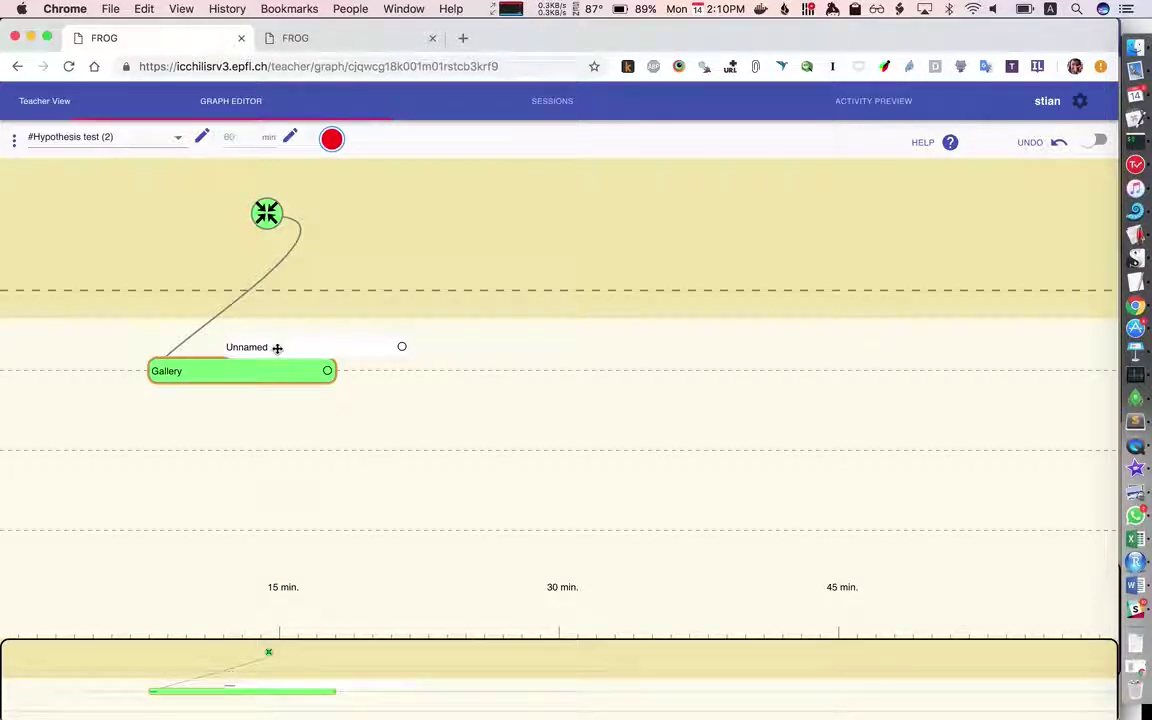
left_click_drag(275, 347, 203, 347)
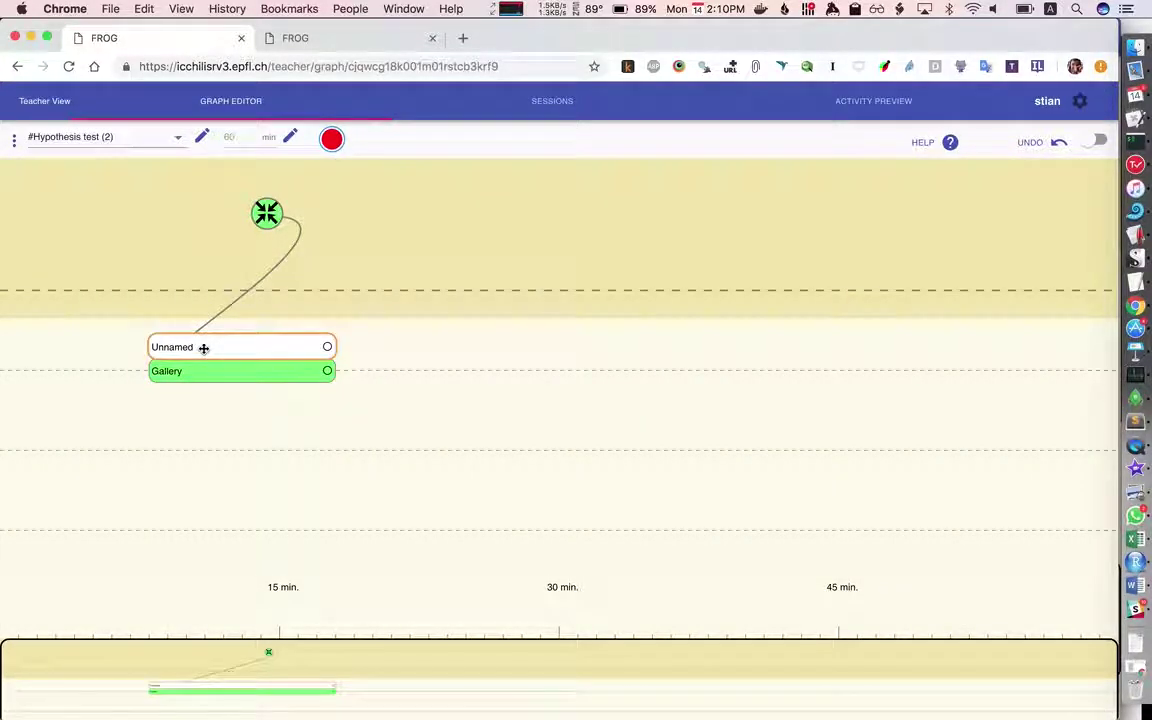
- Make the unnamed activity an Add/edit single LI activity with Rich text as its learning item type
left_click(203, 347)
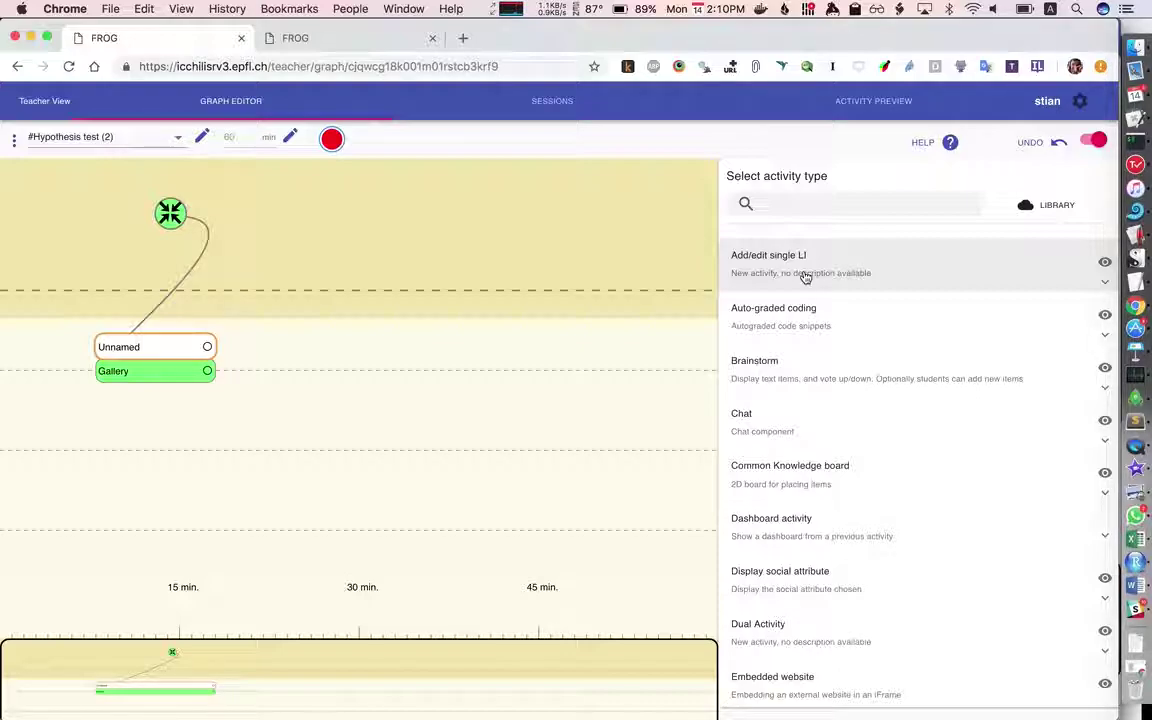
left_click(760, 268)
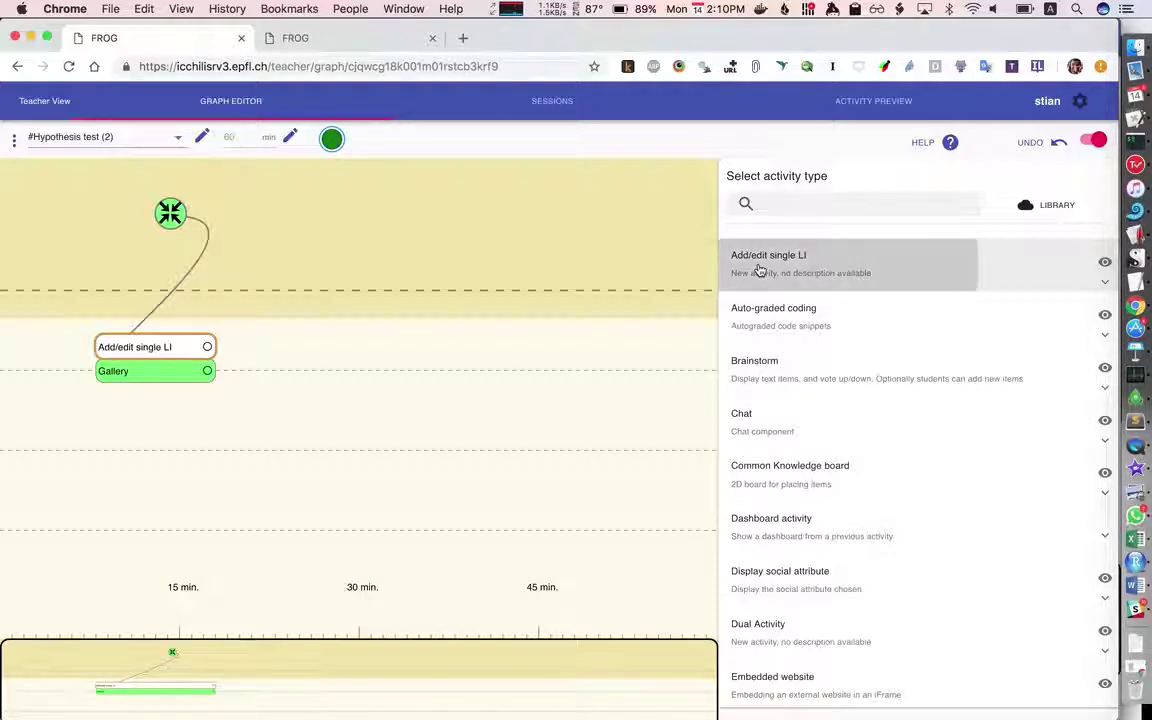
left_click(789, 466)
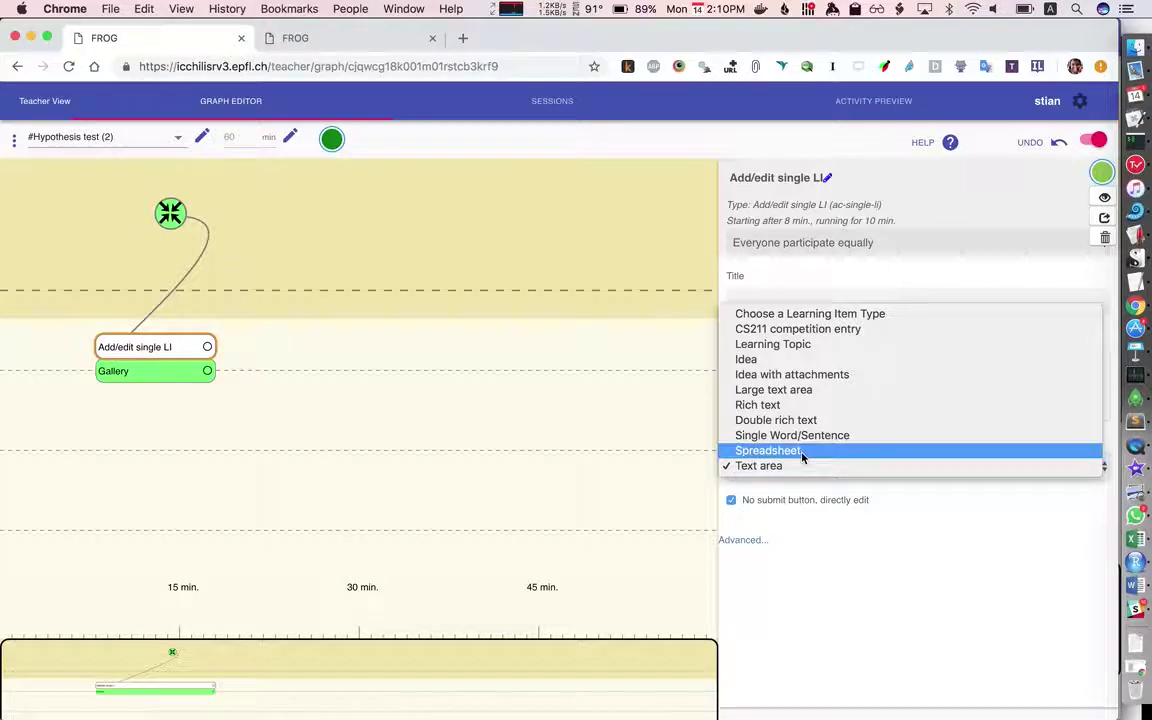
left_click(825, 406)
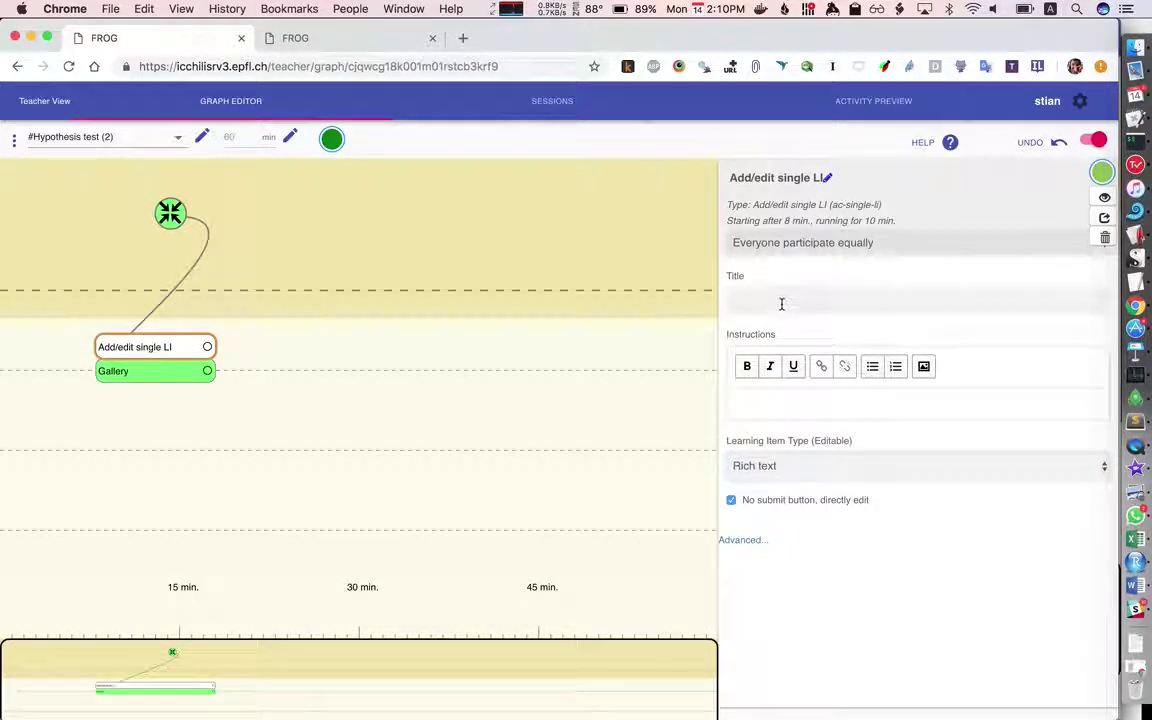
- Set the title of the Add/edit single LI activity to "What are the most important annotations that you see?"
left_click(782, 302)
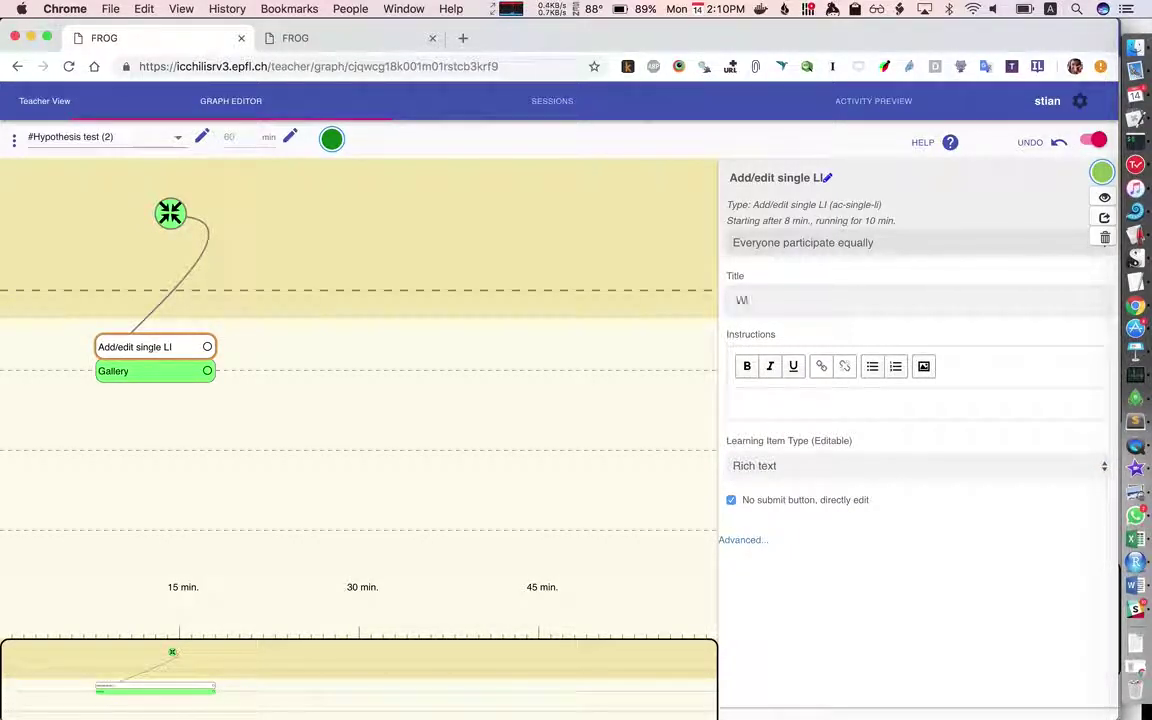
type("What are the most in")
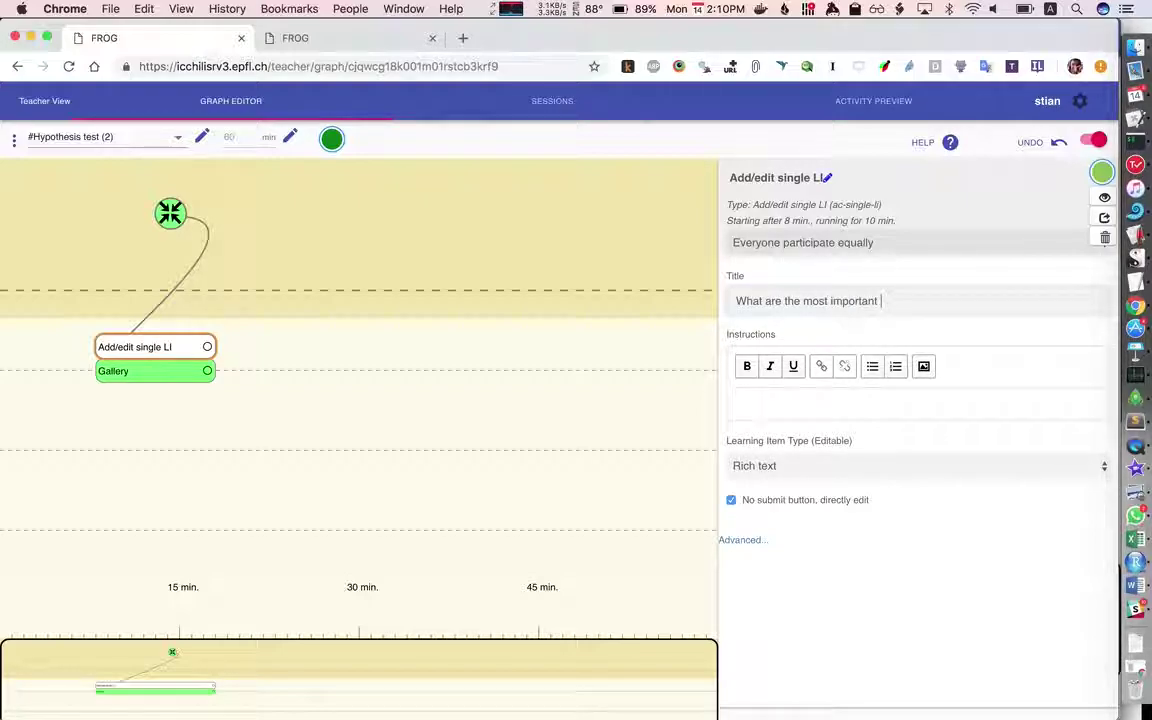
type("portant annotations that you ar")
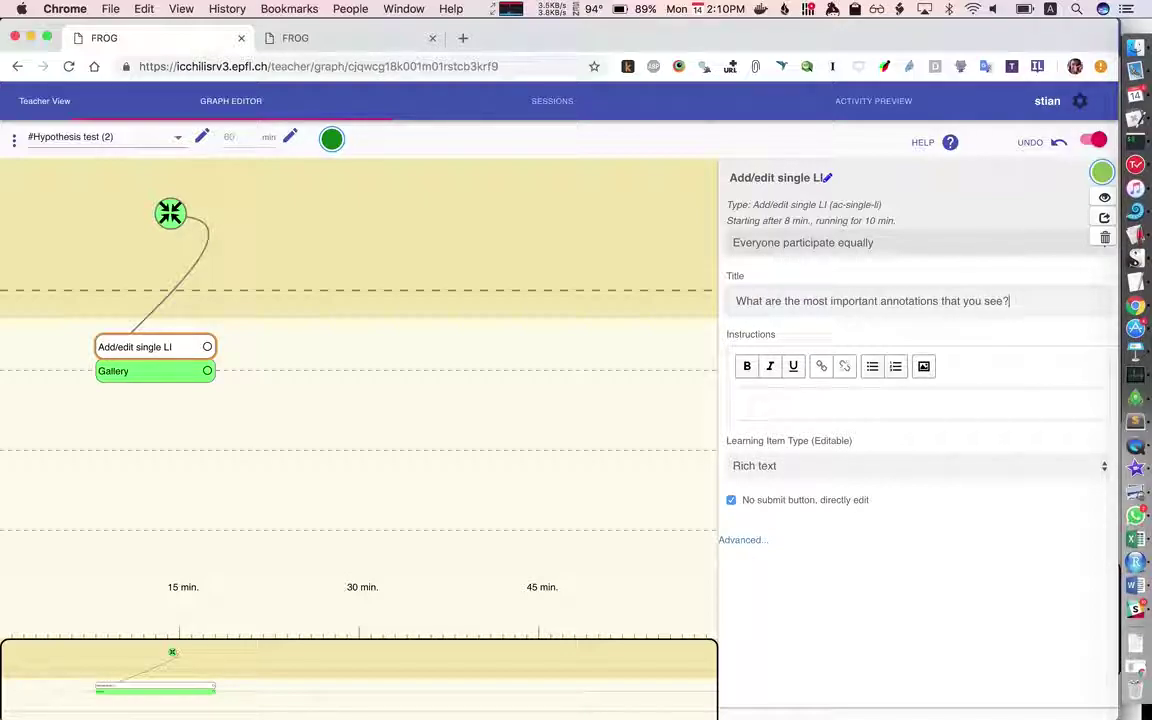
- Return to the session, restart it with the updated graph and start it, advancing to the Gallery and Add/edit single LI activities
left_click(563, 106)
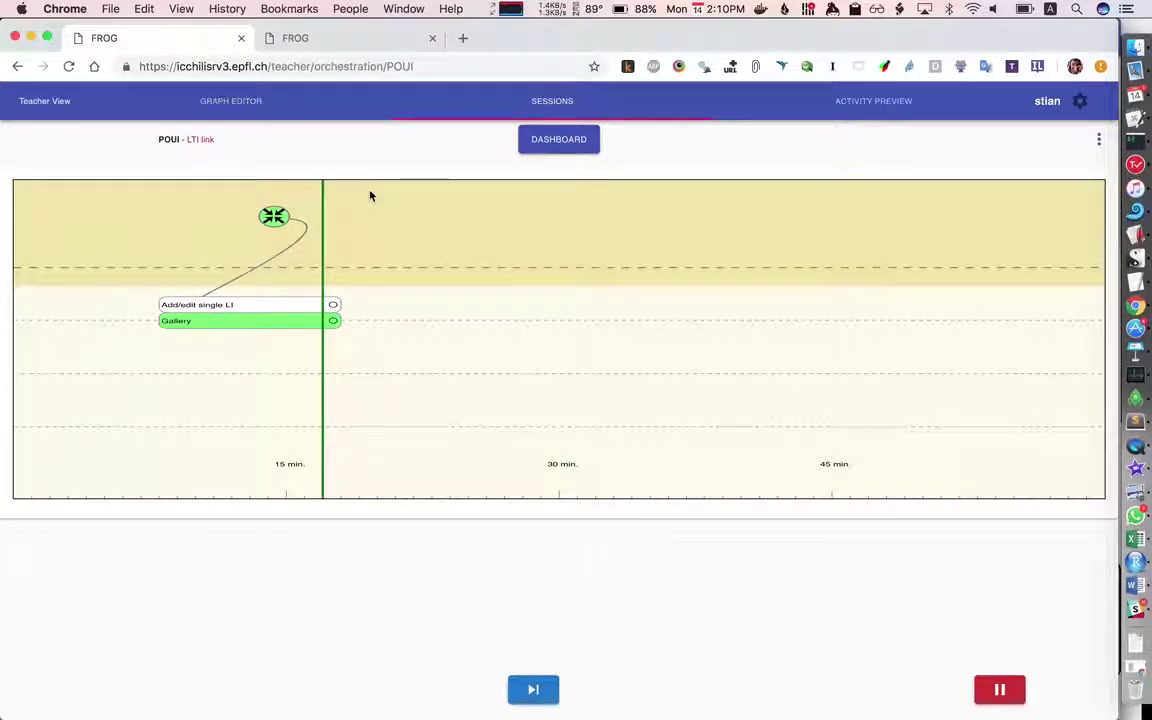
left_click(338, 41)
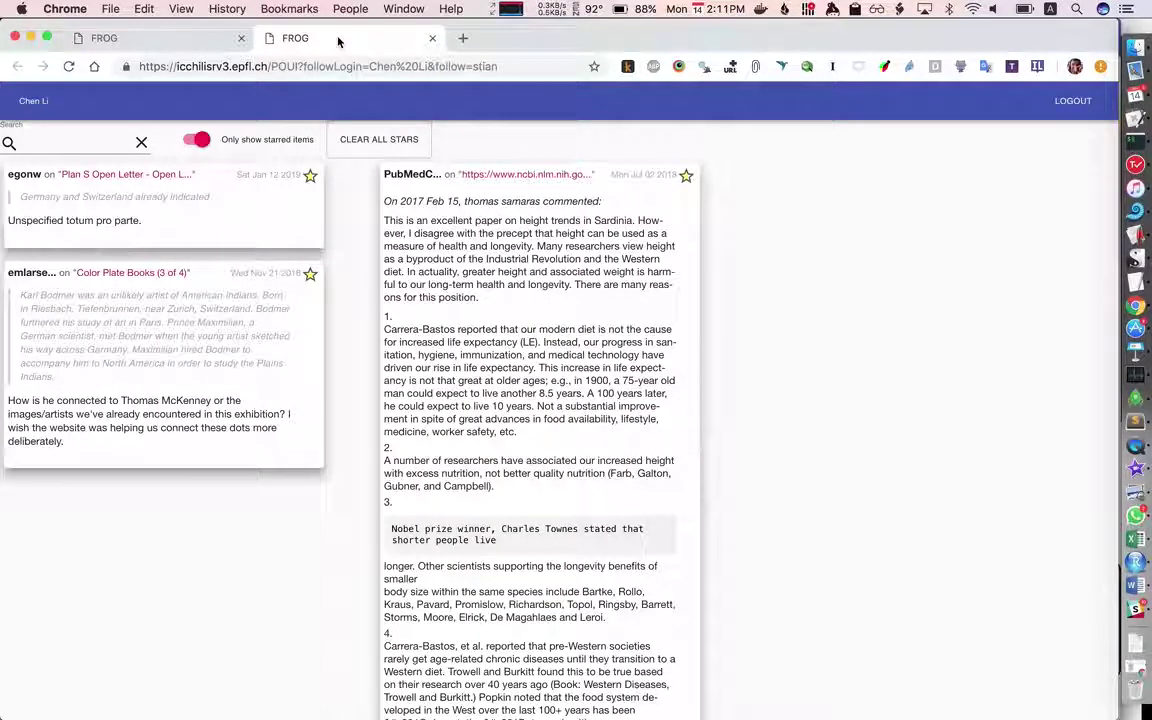
left_click(192, 43)
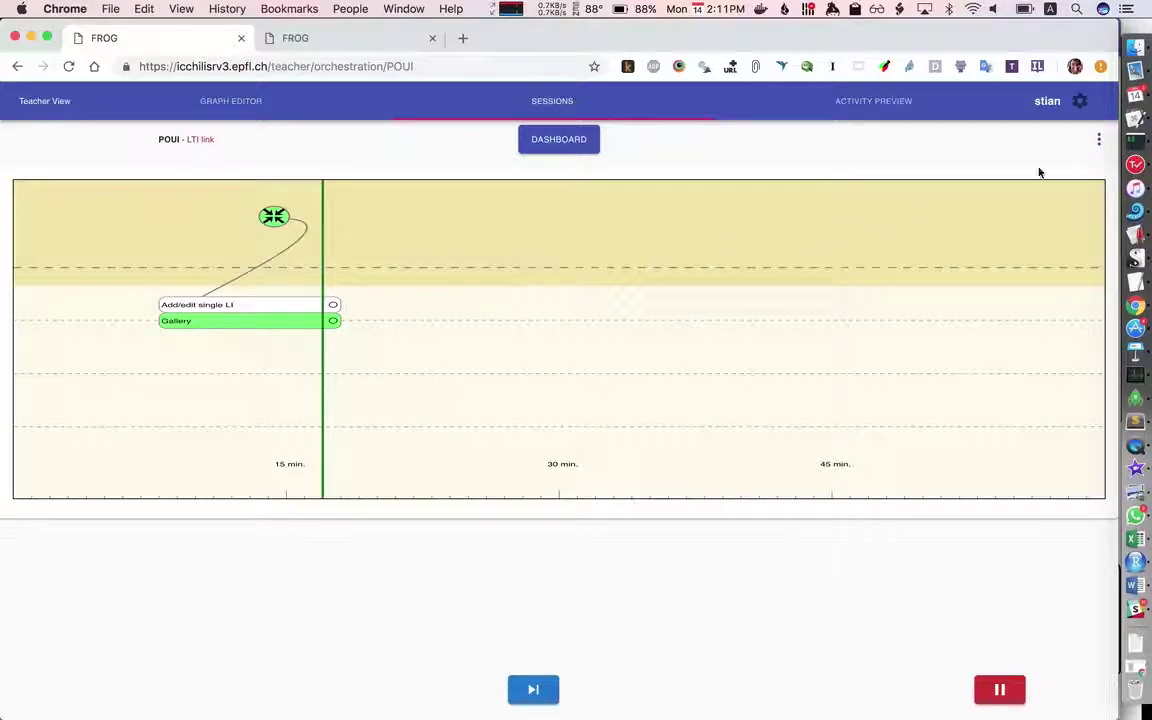
left_click(1100, 138)
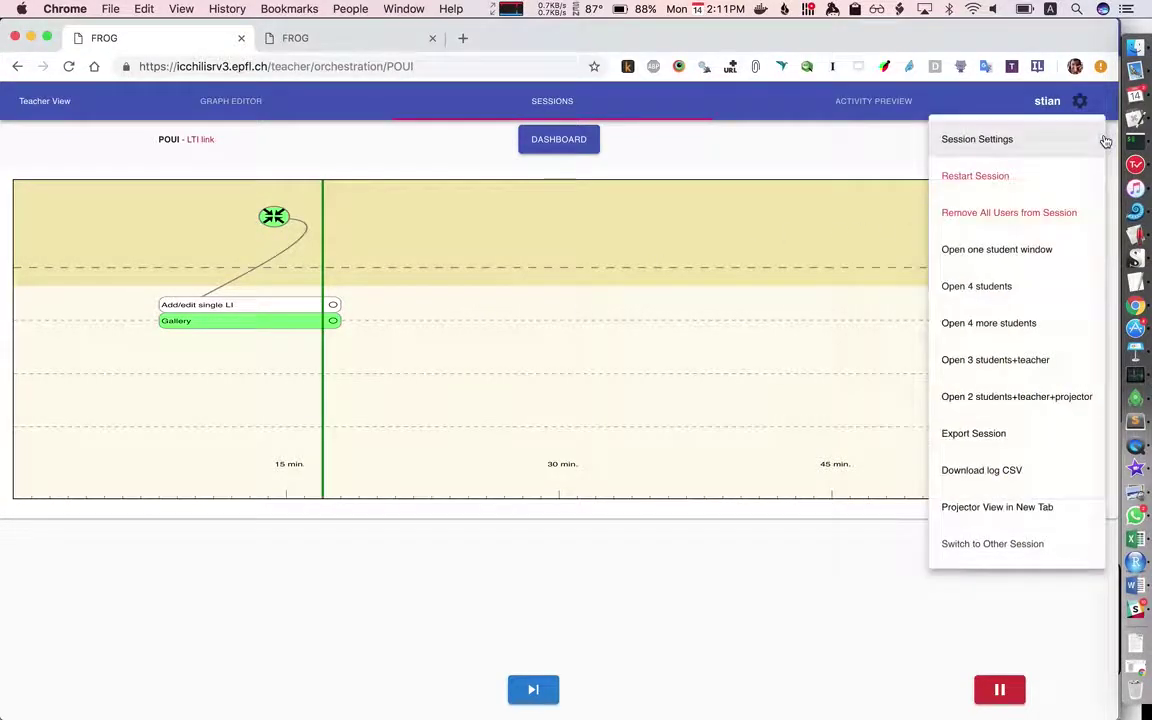
left_click(983, 187)
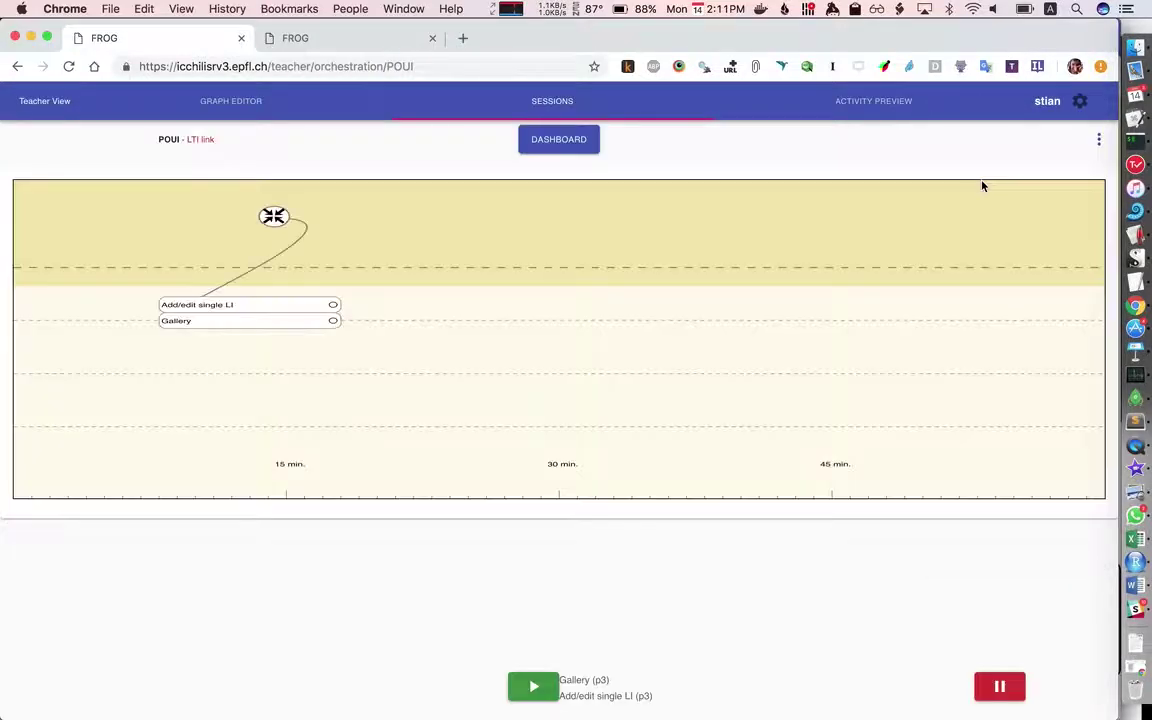
left_click(533, 686)
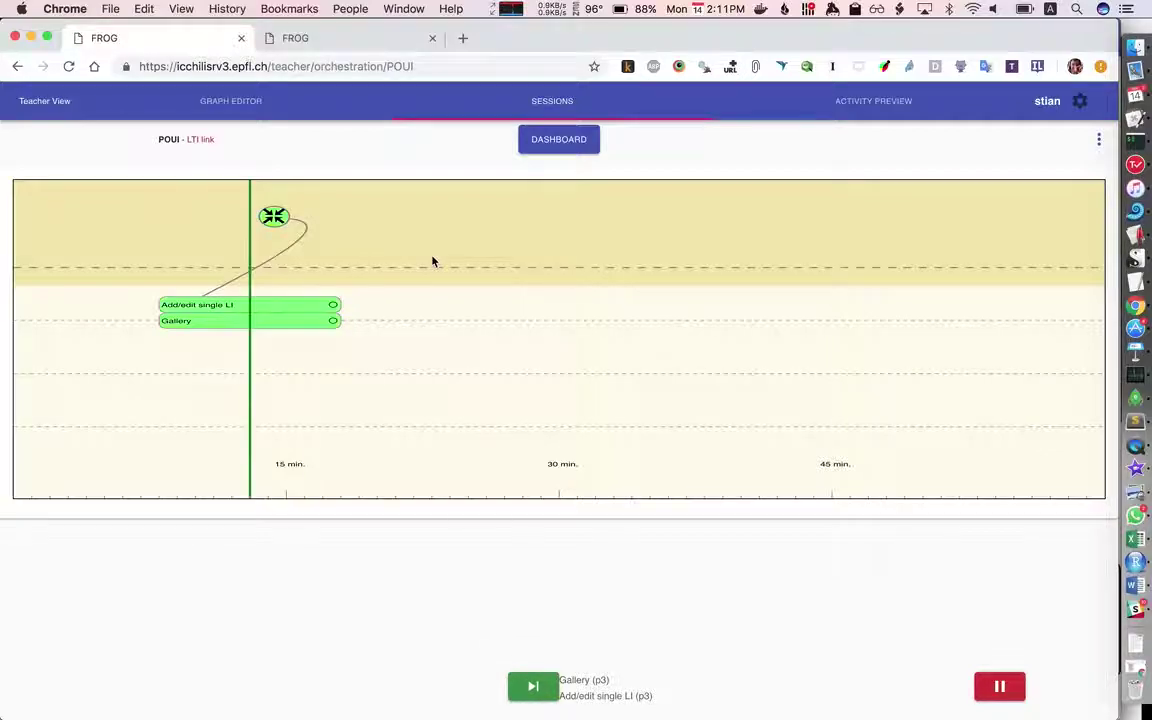
- Examine the student's view with the rich text editor and the Gallery annotations side by side
left_click(384, 52)
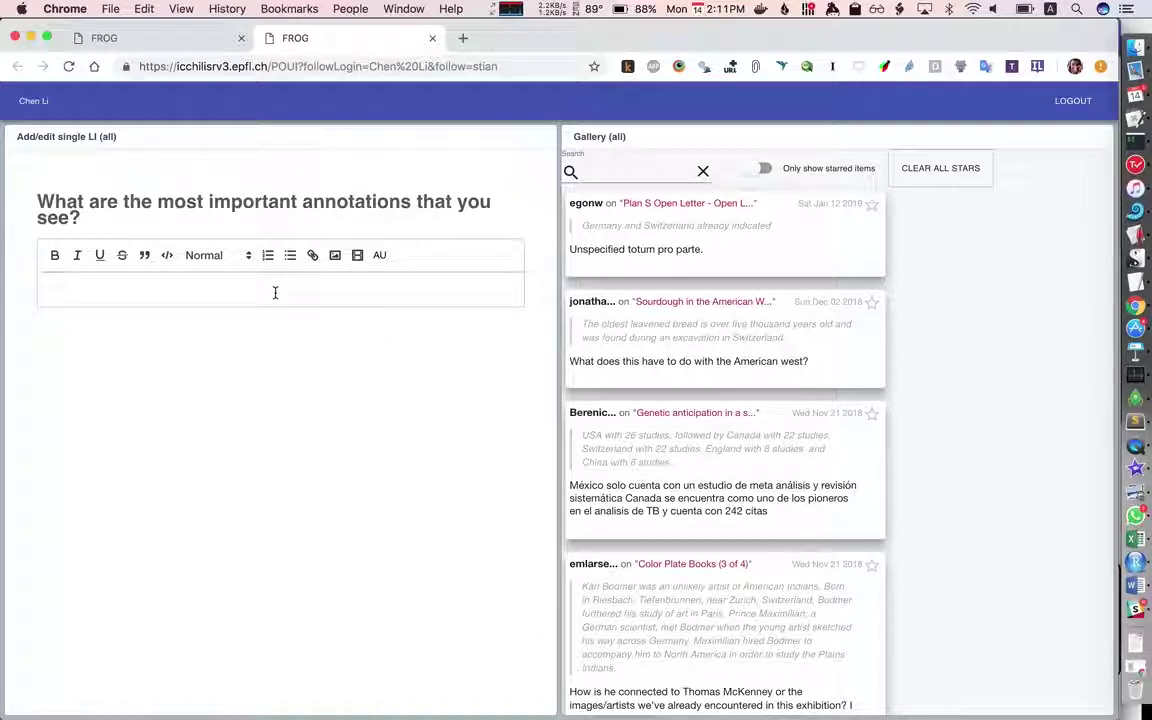
scroll(721, 320, "down", 4)
scroll(721, 320, "up", 4)
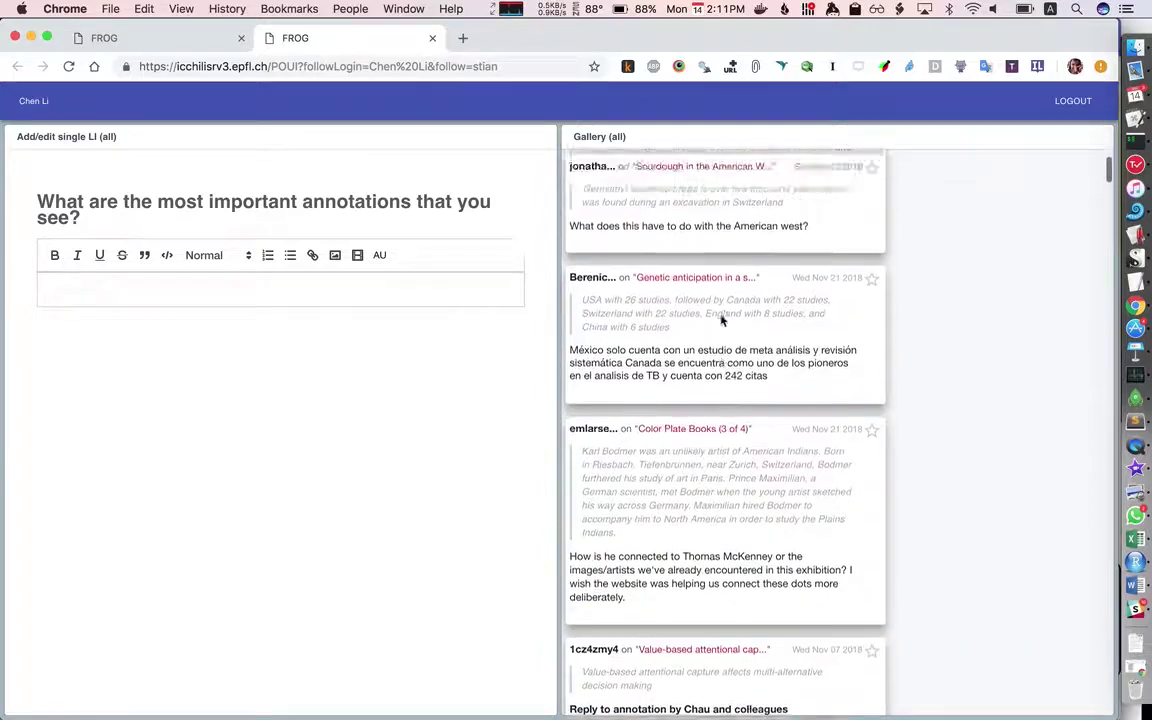
- From the teacher's session view, open the four-pane view with 3 students and the teacher
left_click(181, 40)
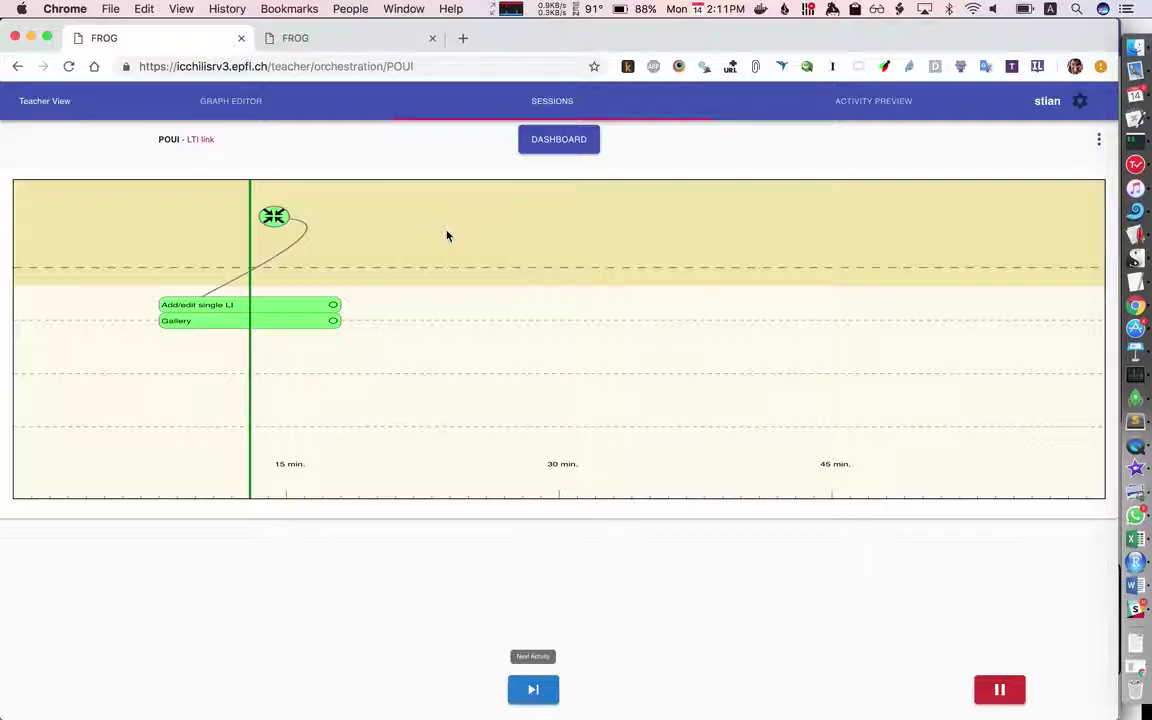
left_click(1098, 141)
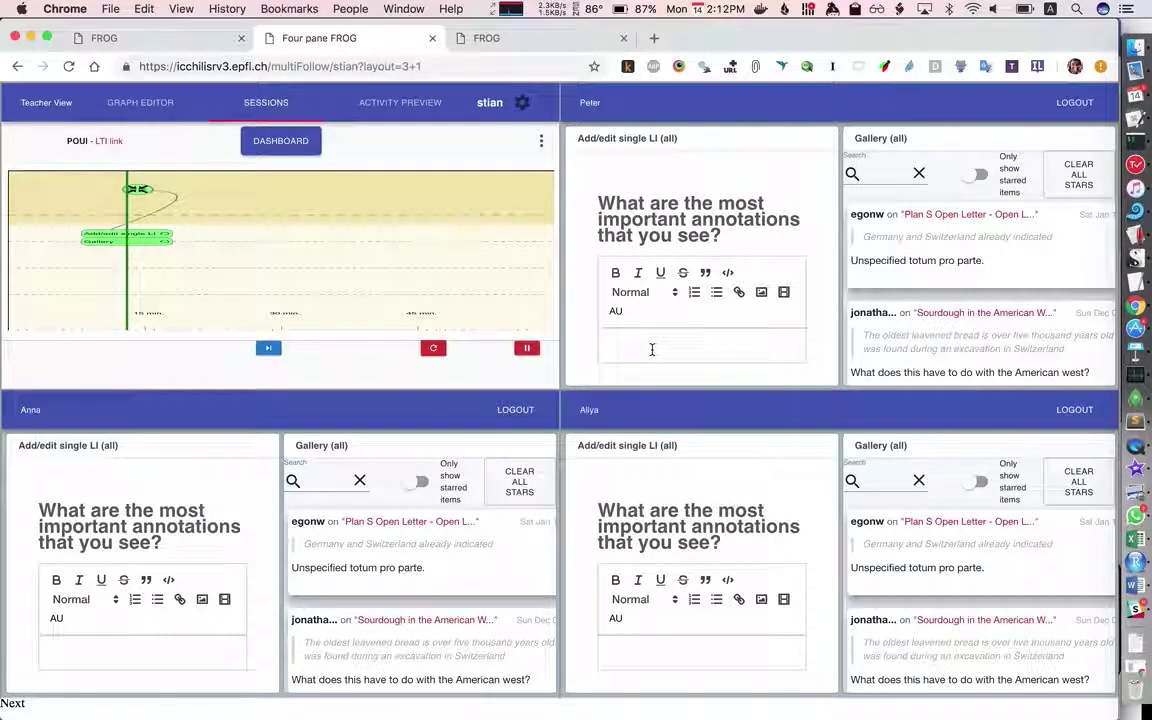
- Write "If I start typing here" in one student's rich text editor and add "So coro" to the same shared text from the other students' panes
type("If I start typing here")
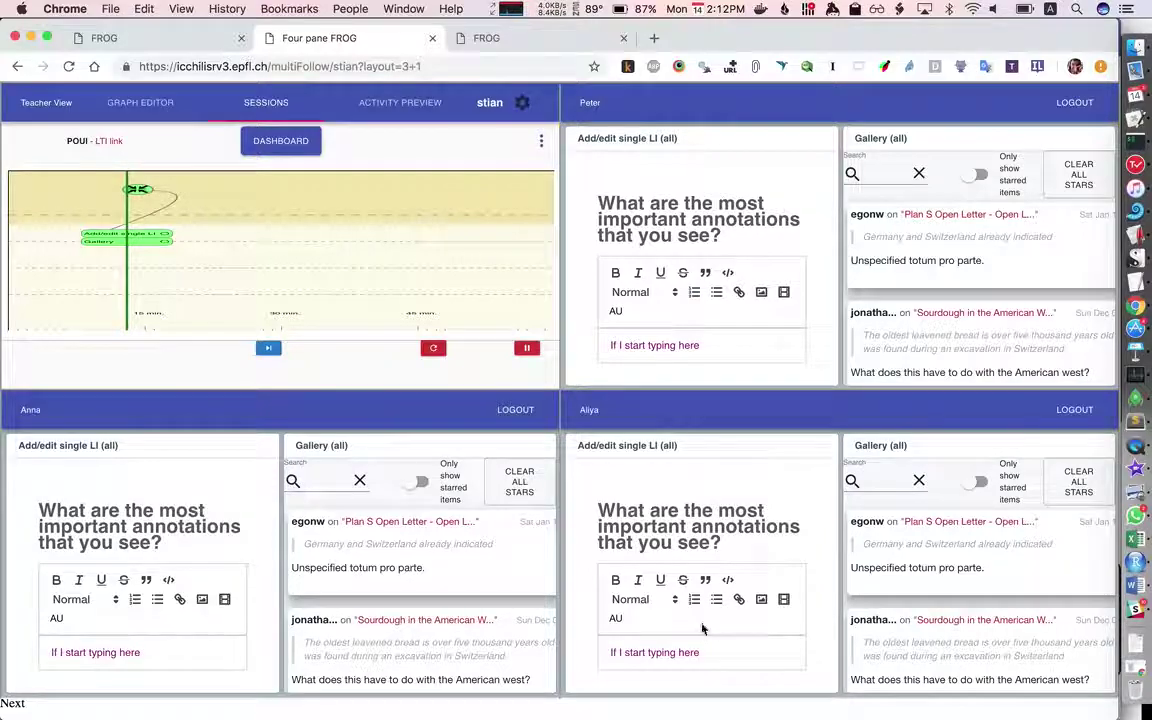
type("So cor")
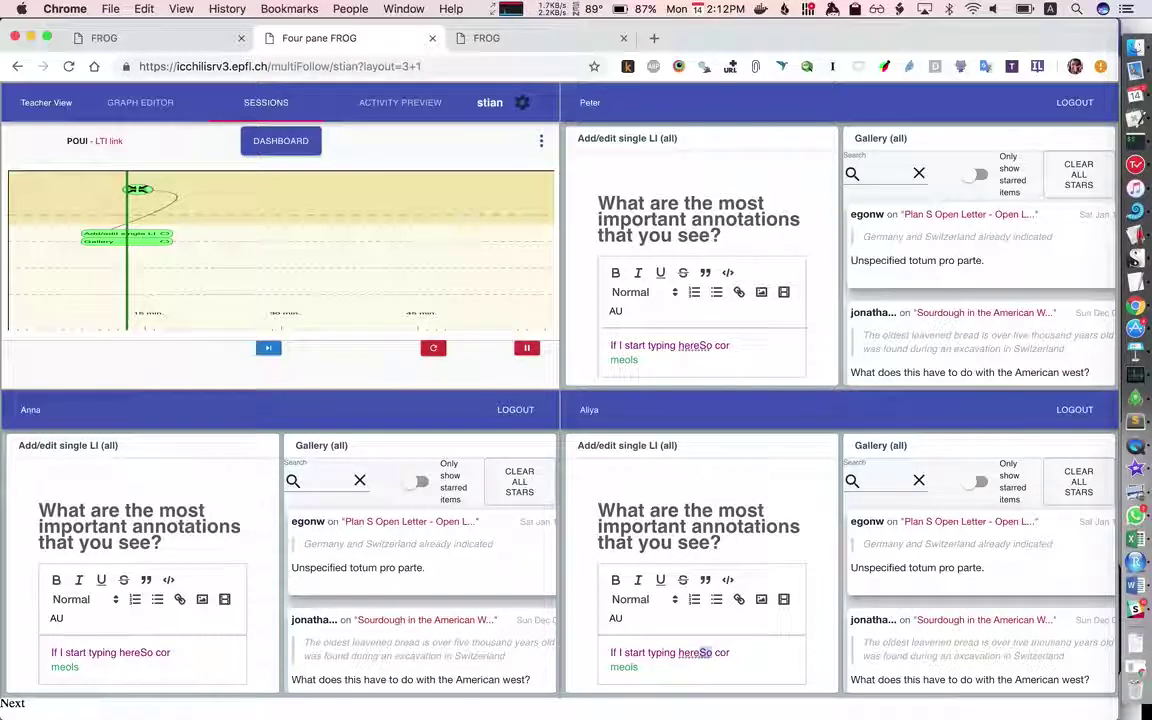
left_click_drag(733, 652, 700, 654)
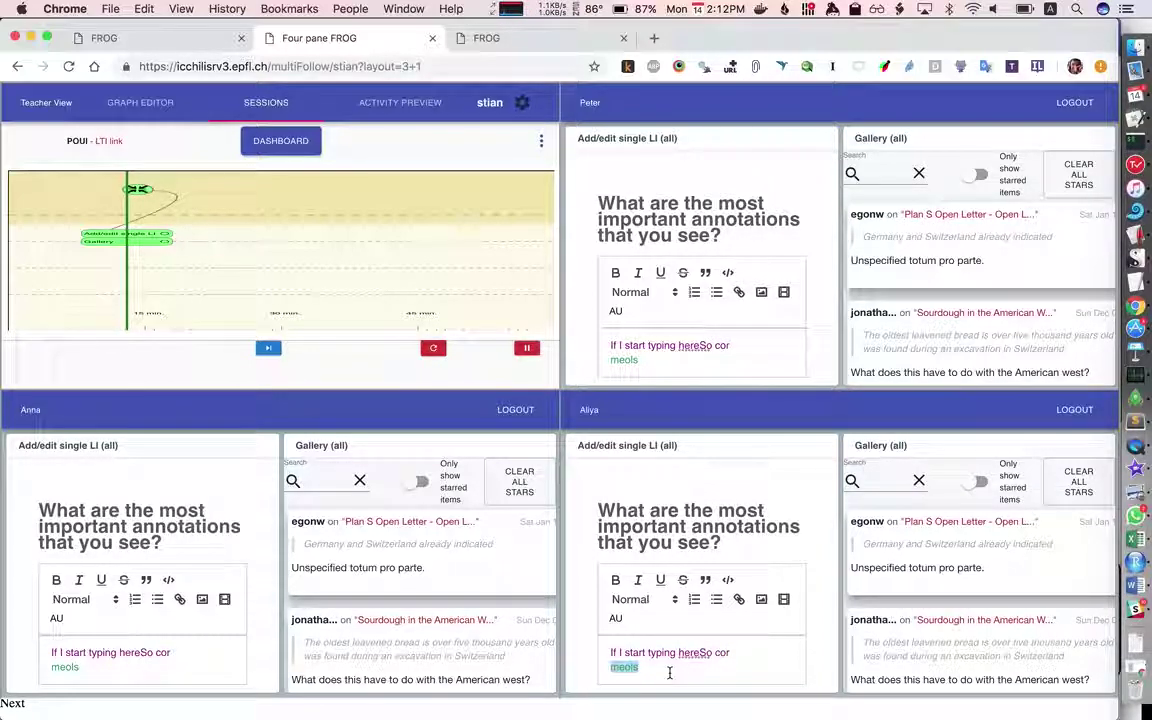
type("S")
key("BackSpace")
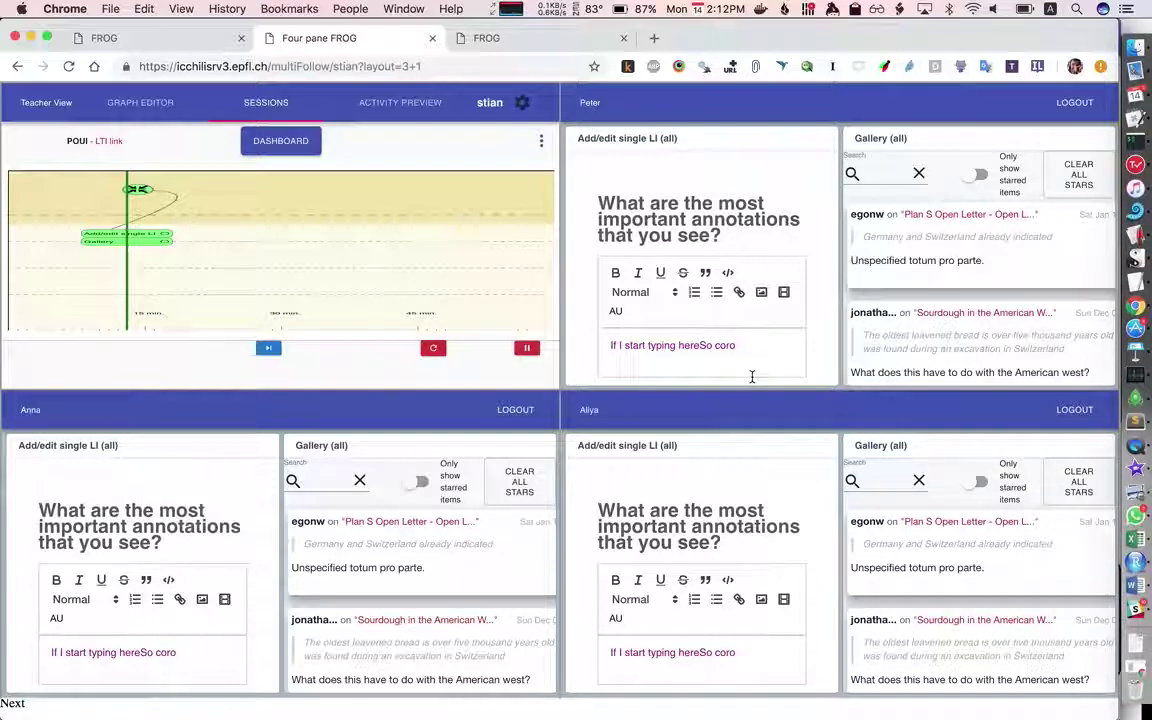
- In the teacher's session dashboard, inspect the details of the rich text learning item from the Add/edit single LI activity, then close them
key("super+1")
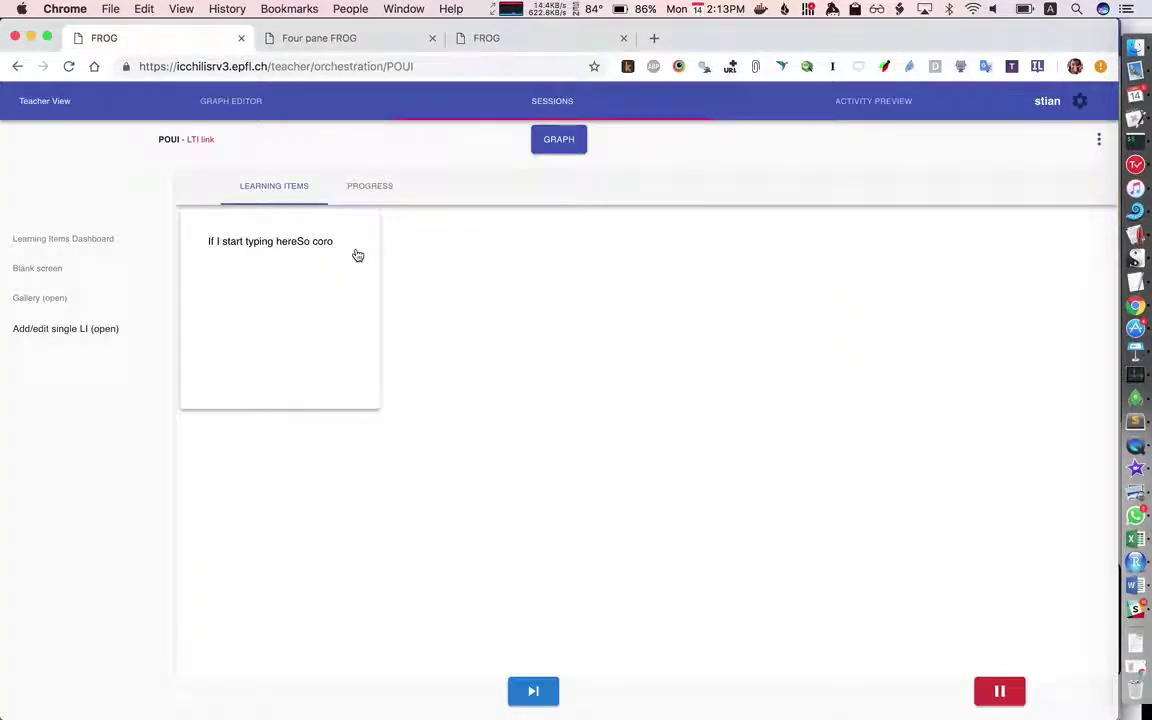
left_click(326, 265)
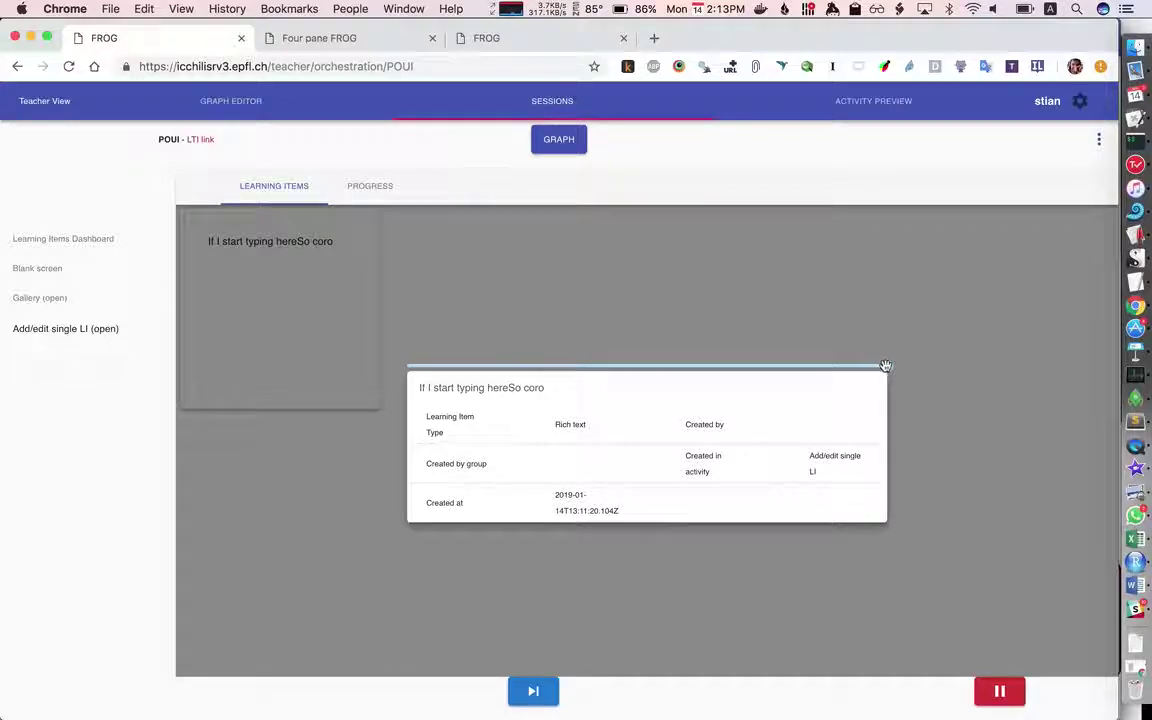
mouse_move(885, 365)
left_mouse_down()
mouse_move(491, 368)
mouse_move(875, 343)
left_mouse_up()
left_click(596, 306)
- Leave the session dashboard for the graph view and open the "#Hypothesis test (3)" graph for editing
left_click(557, 140)
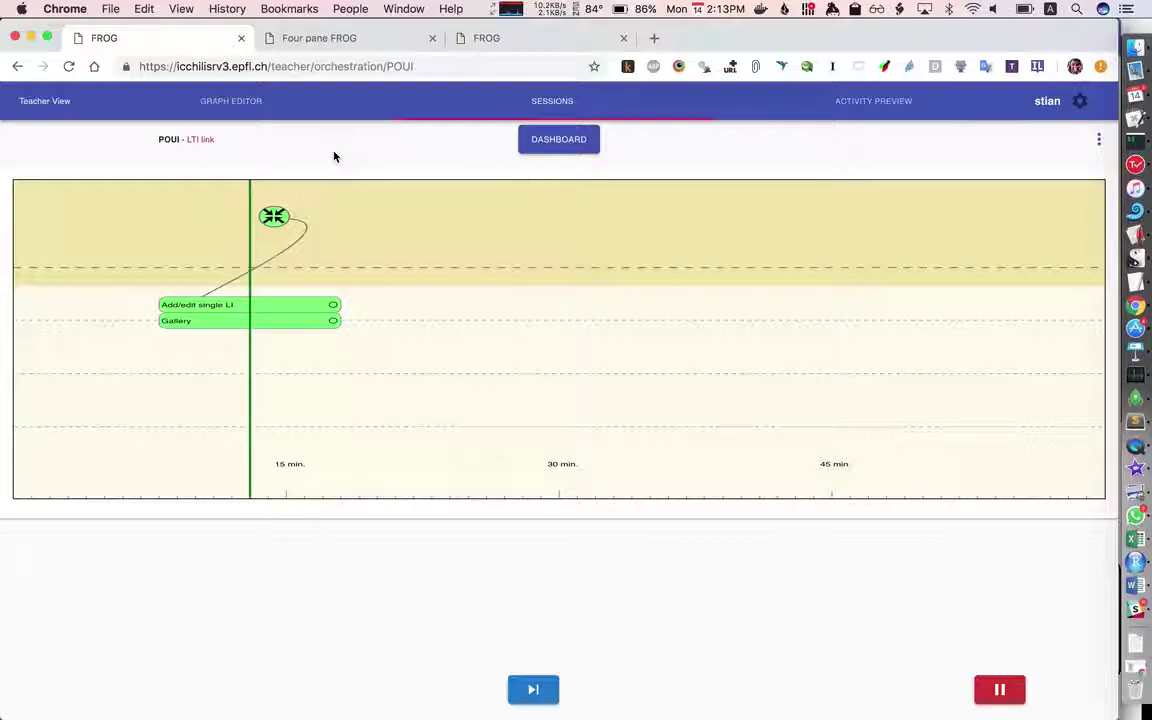
left_click(237, 108)
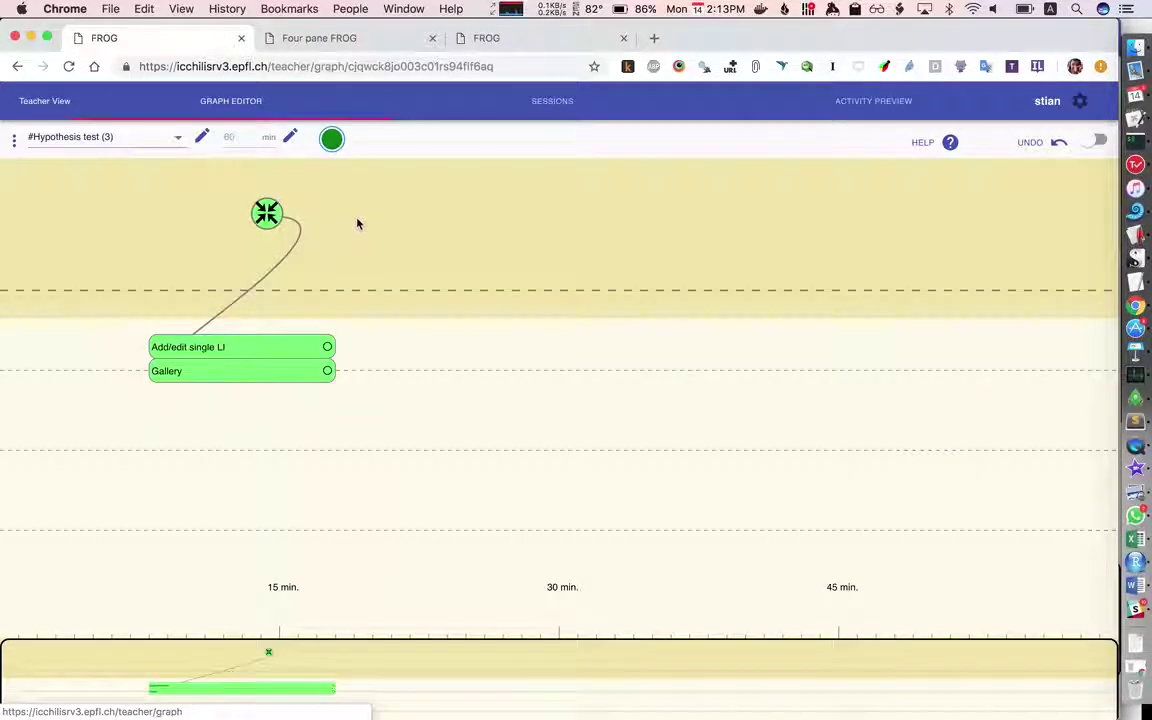